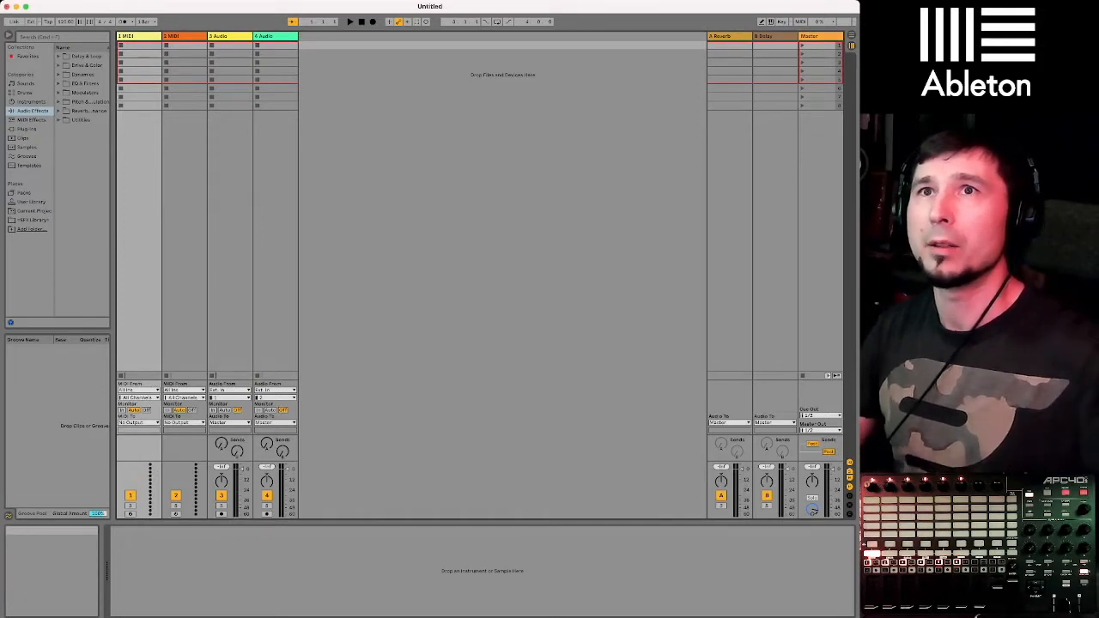
Delete the two MIDI tracks and rename the remaining audio tracks DECK A and Deck B.
key(Delete)
key(Delete)
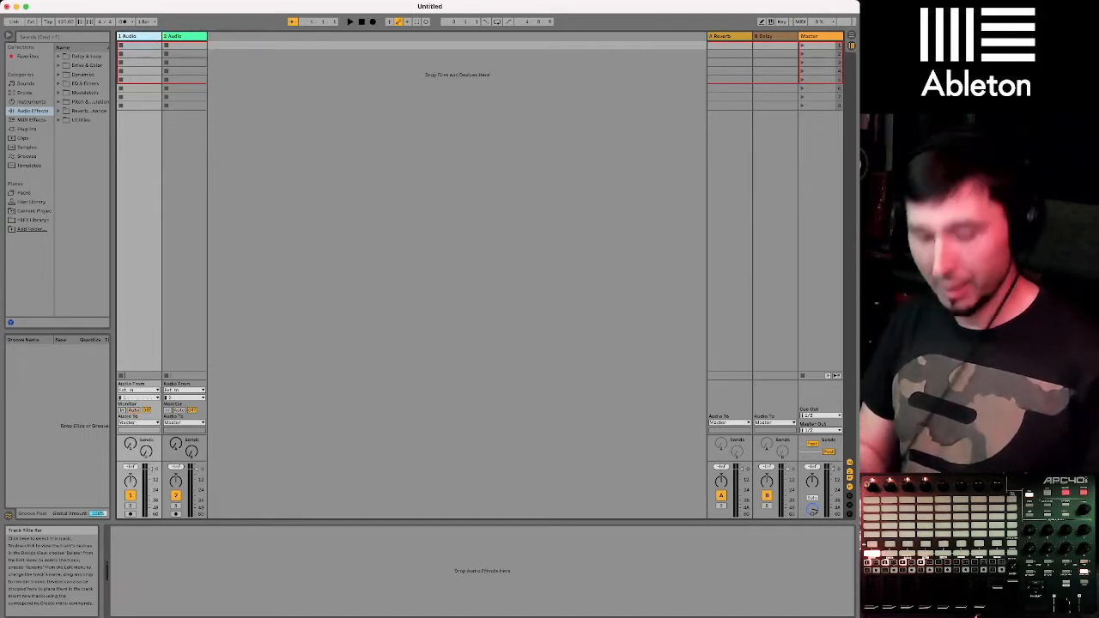
key(super+r)
text(DE)
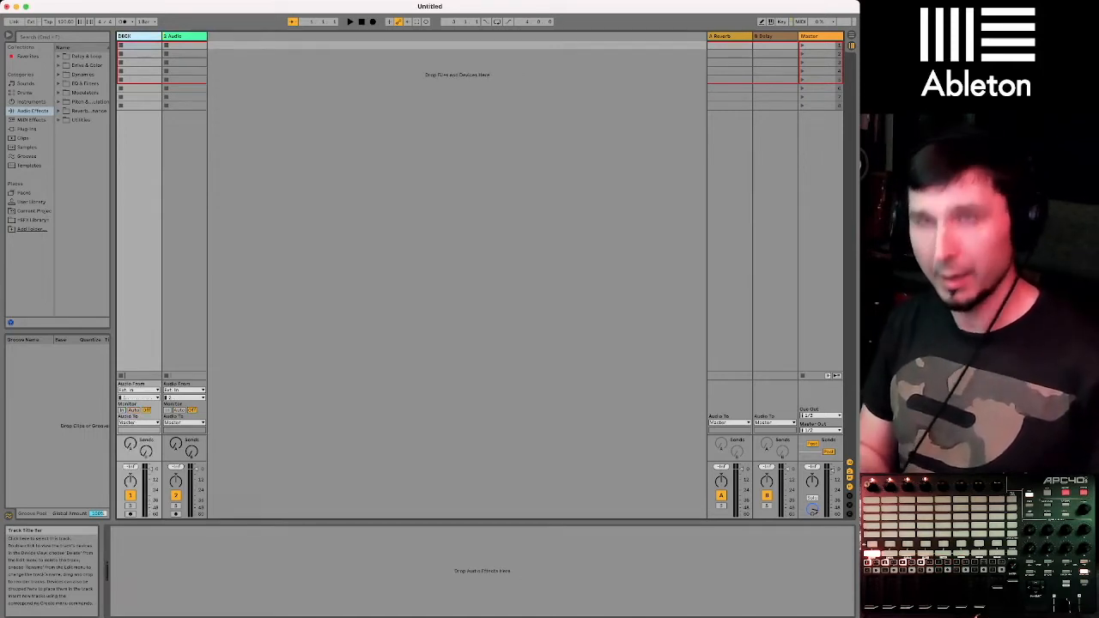
text(CK A)
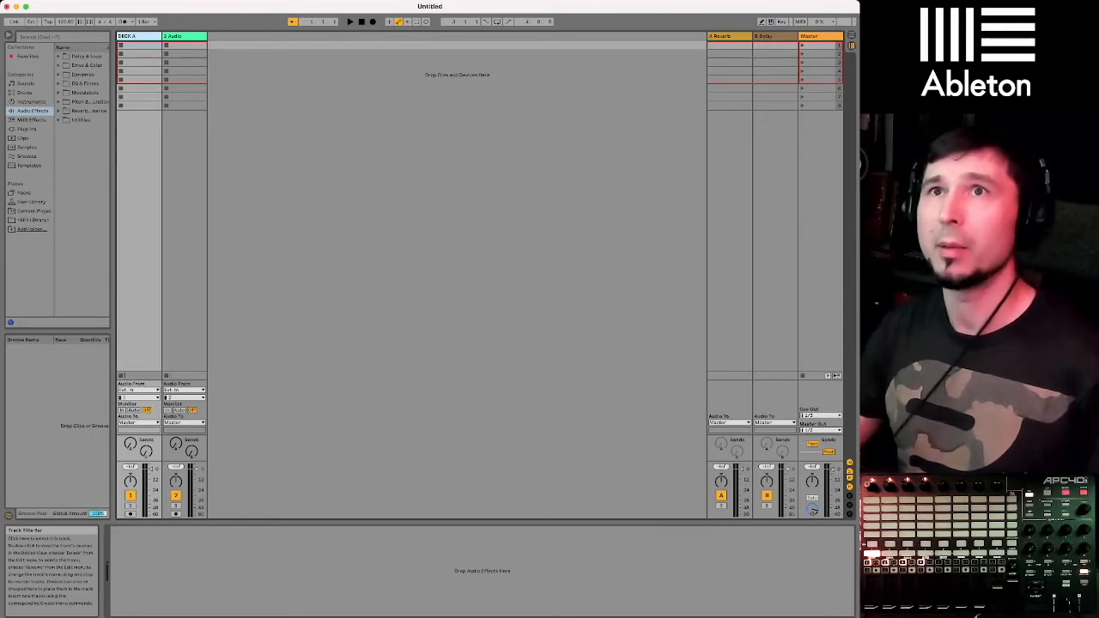
key(Tab)
text(D)
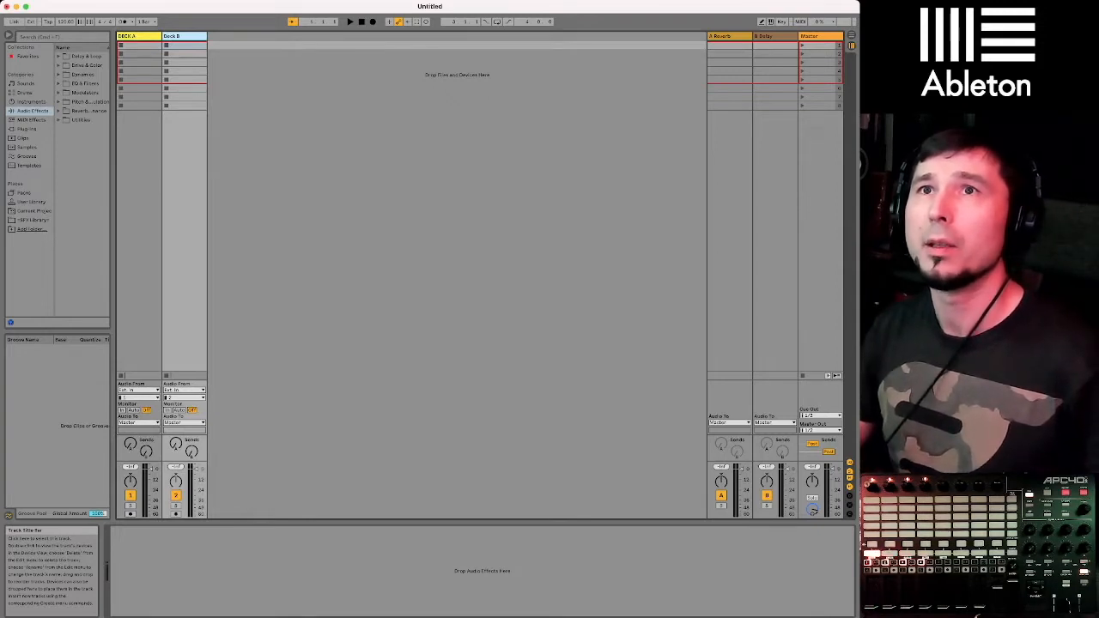
key(Return)
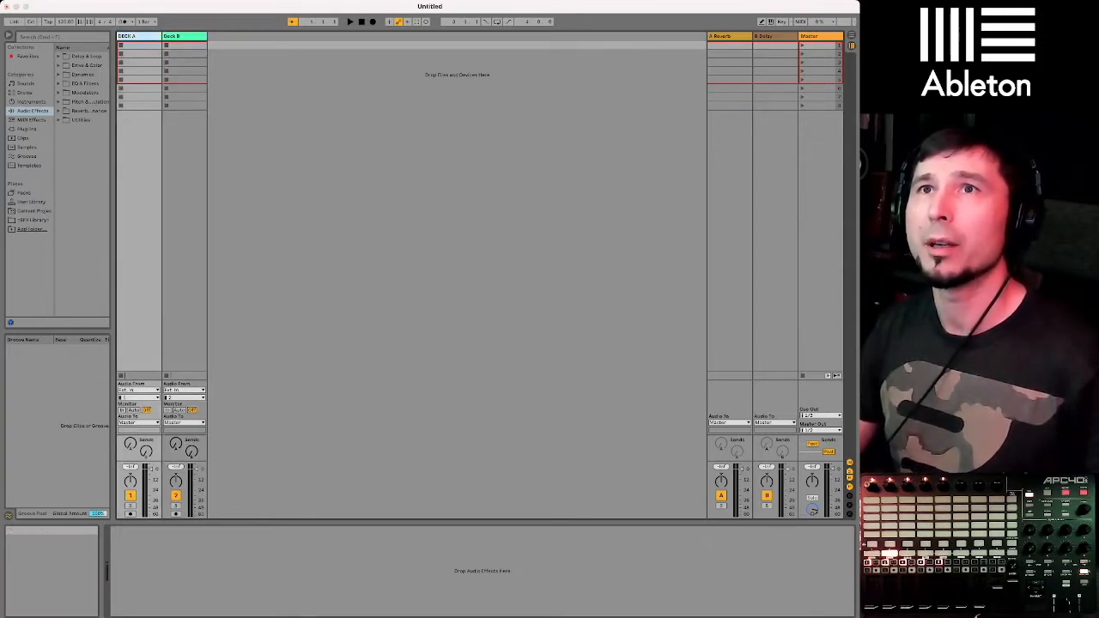
Insert audio tracks before DECK A and after Deck B, plus one named Sampler 1 directly before DECK A.
key(super+t)
drag(176, 36, 125, 36)
click(229, 36)
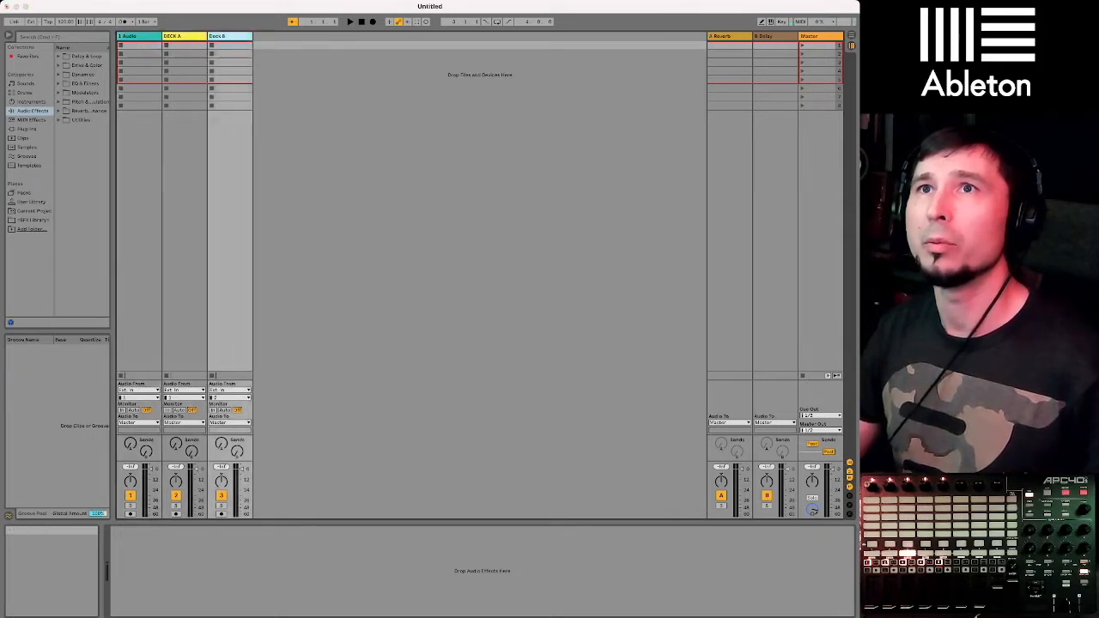
key(super+t)
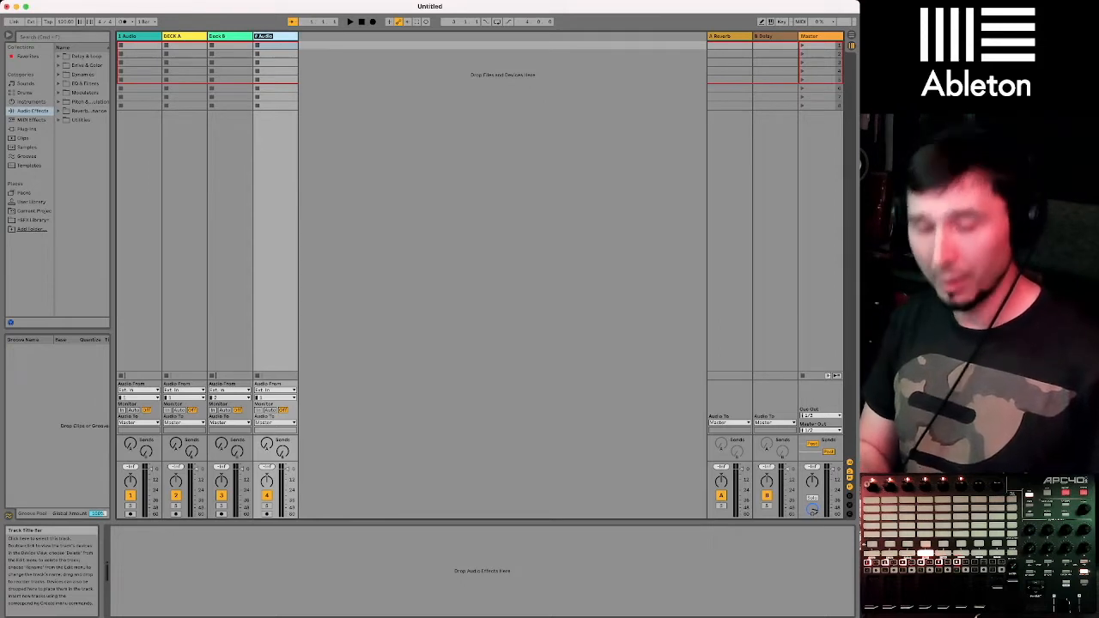
text(T)
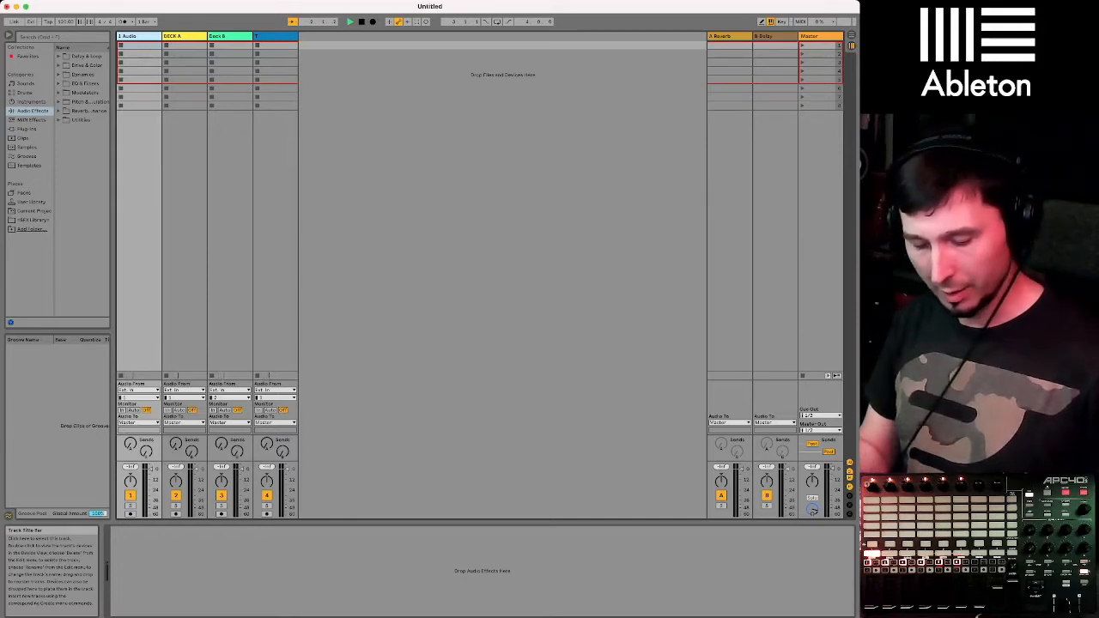
key(super+t)
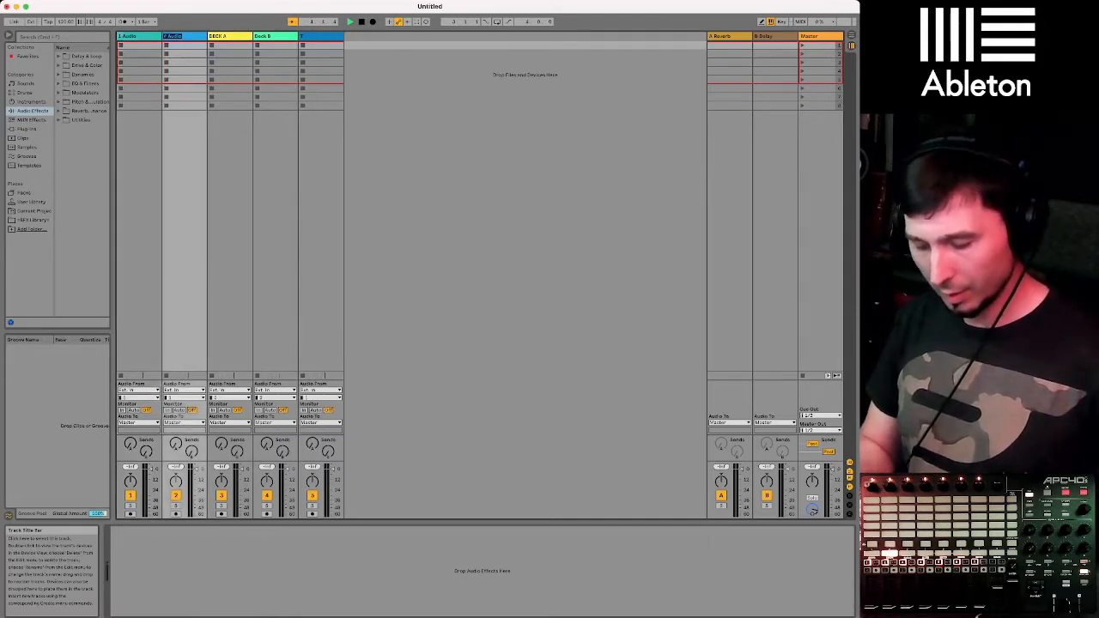
text(Sampler 1)
Rename the first audio track Library and the last one Sampler 2.
click(139, 36)
key(super+r)
key(BackSpace)
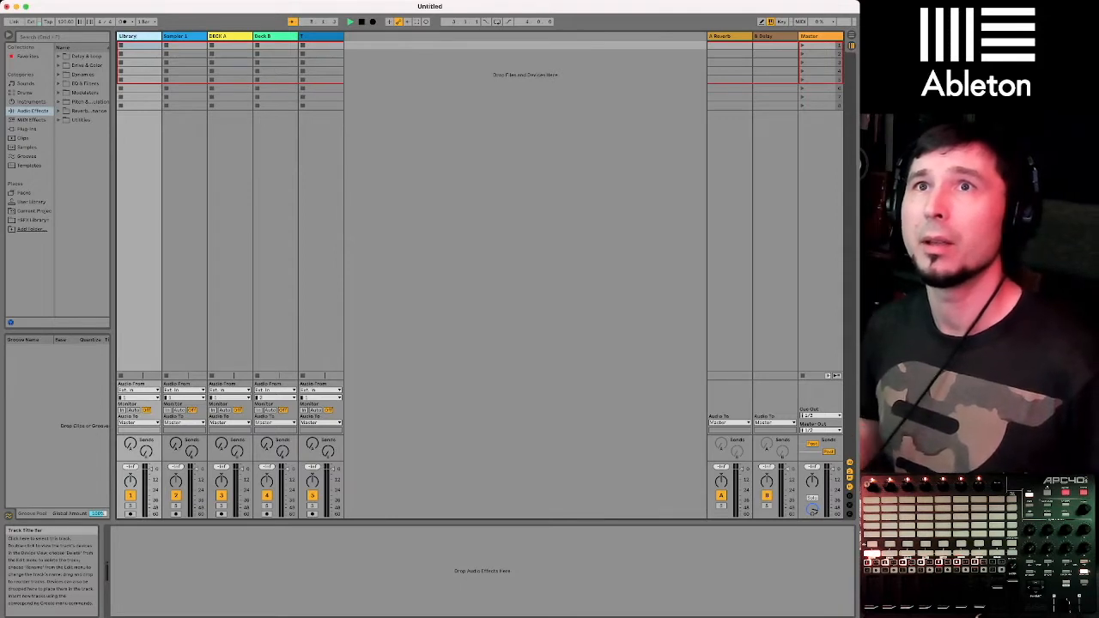
click(320, 36)
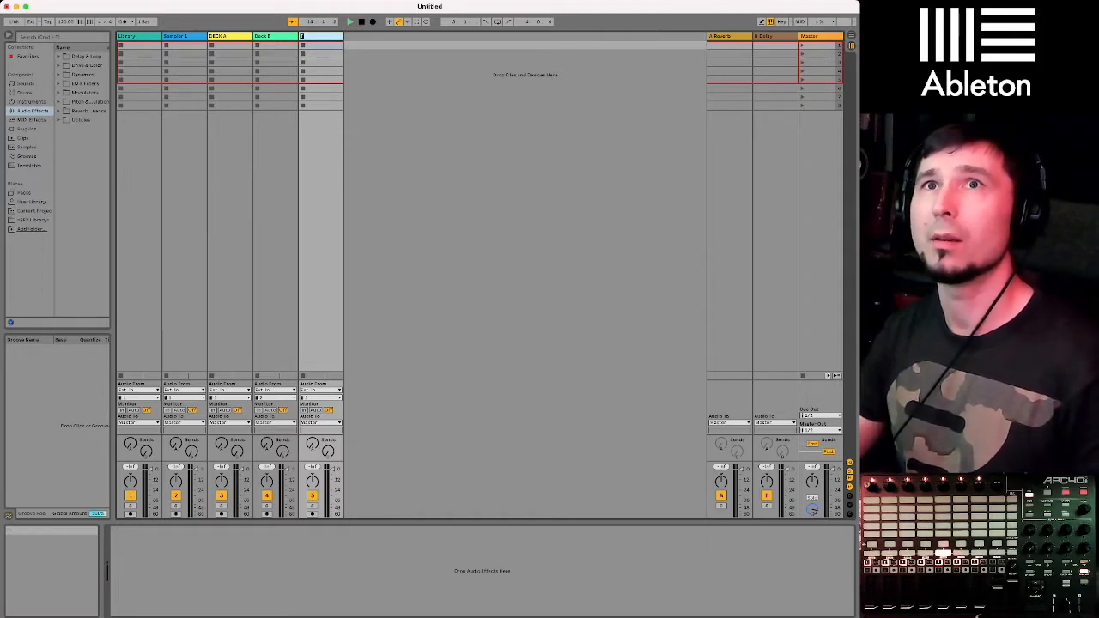
key(super+Tab)
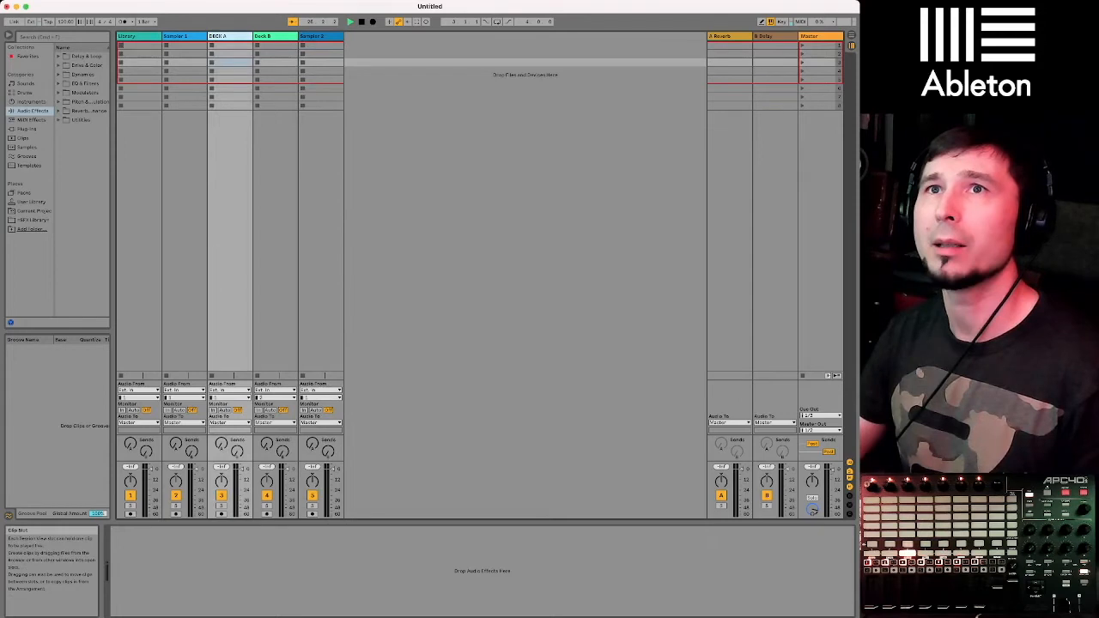
Change the Library track's colour to white and enlarge the mixer section to show taller volume meters.
click(138, 36)
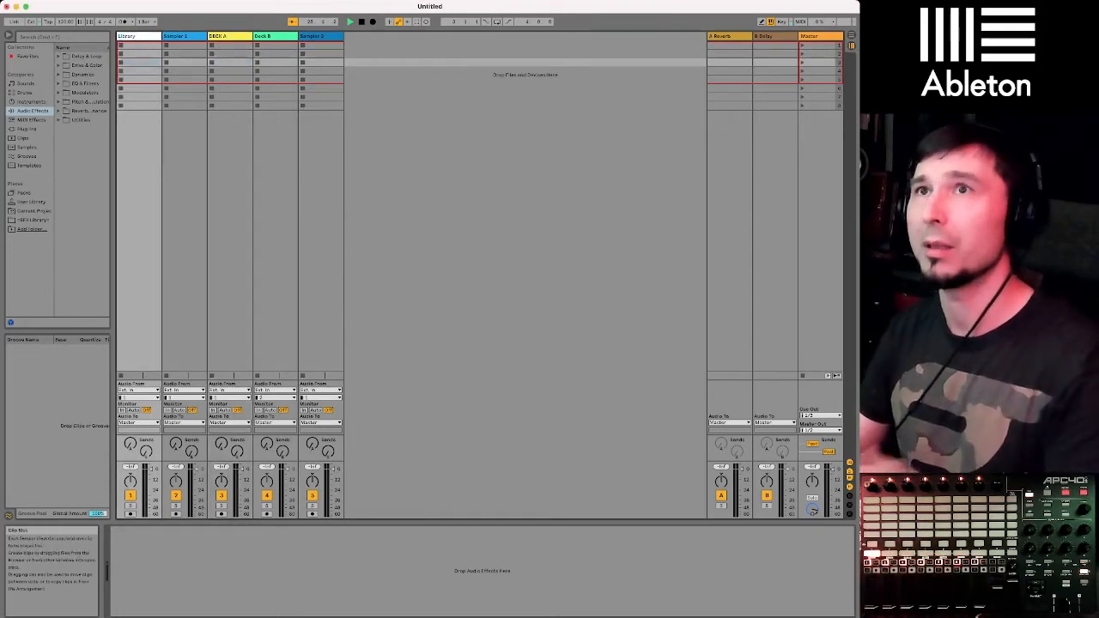
click(138, 106)
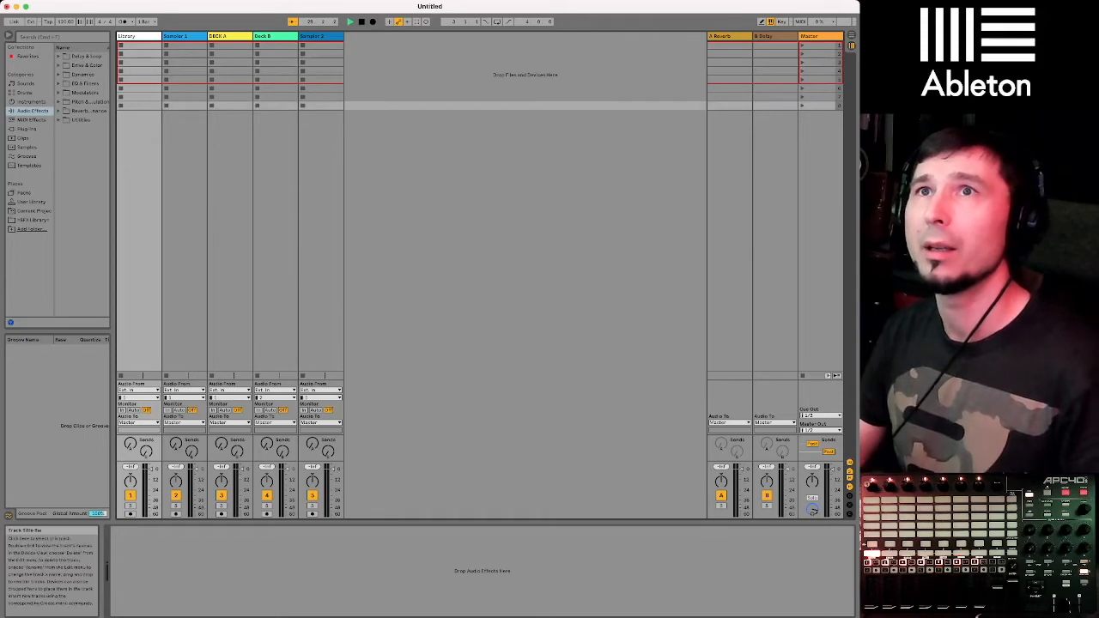
click(229, 36)
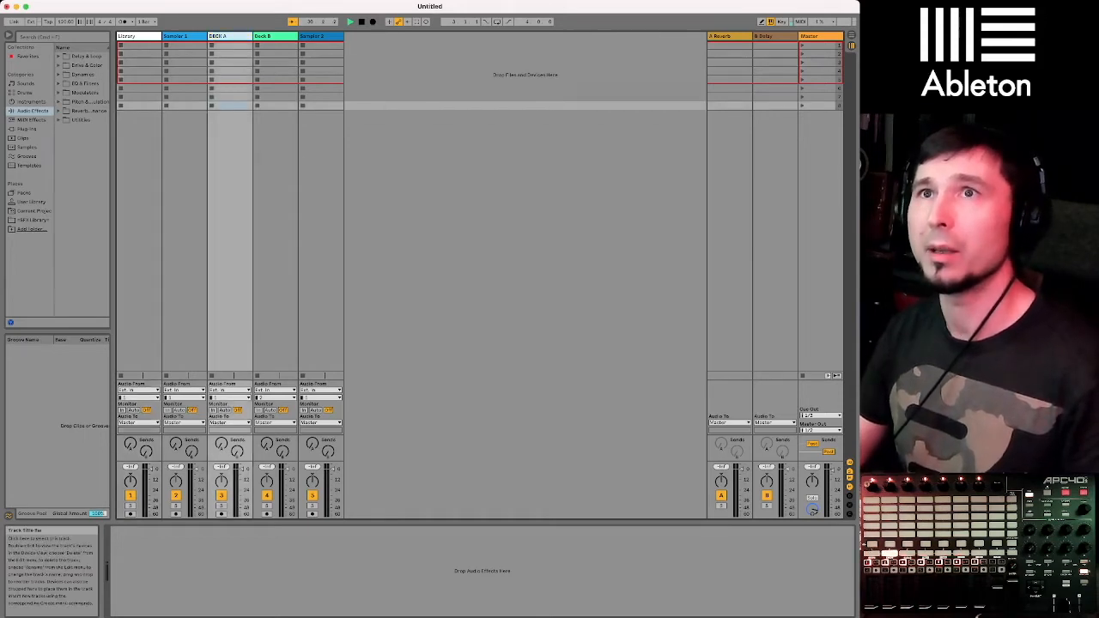
click(184, 36)
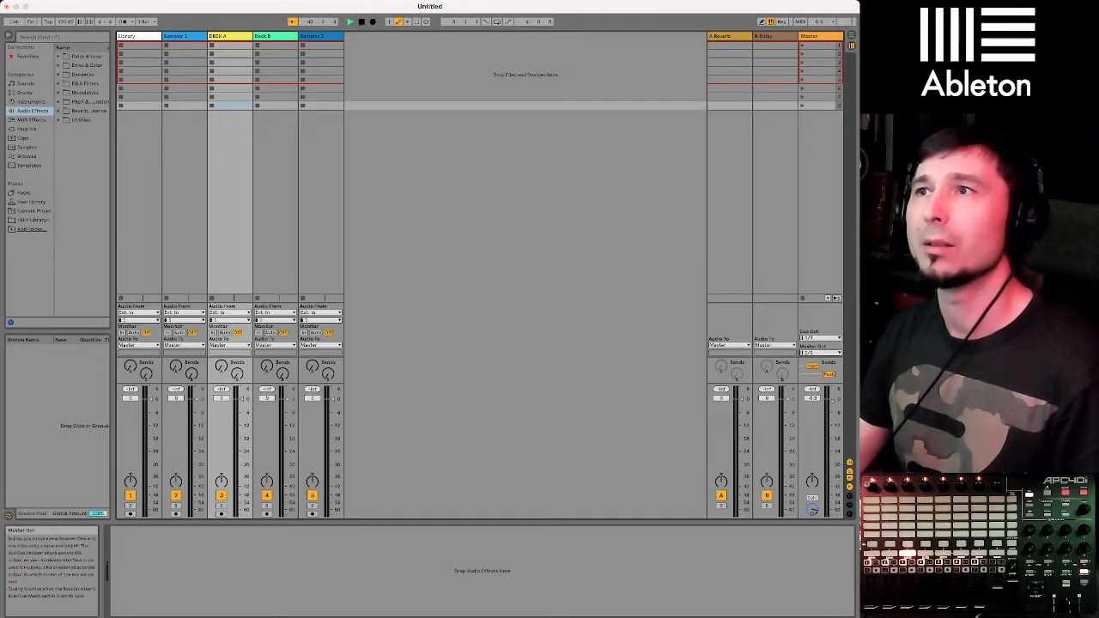
Set Cue Out to 5/6 and Master Out to 7/8, and assign DECK A and Deck B to crossfader sides A and B.
click(819, 369)
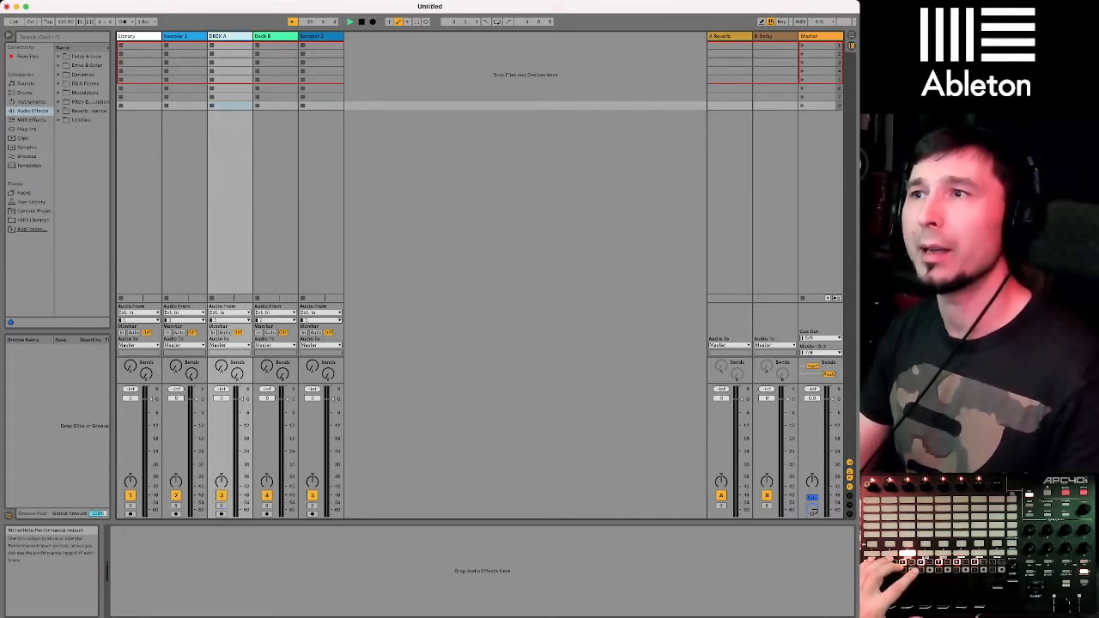
click(850, 505)
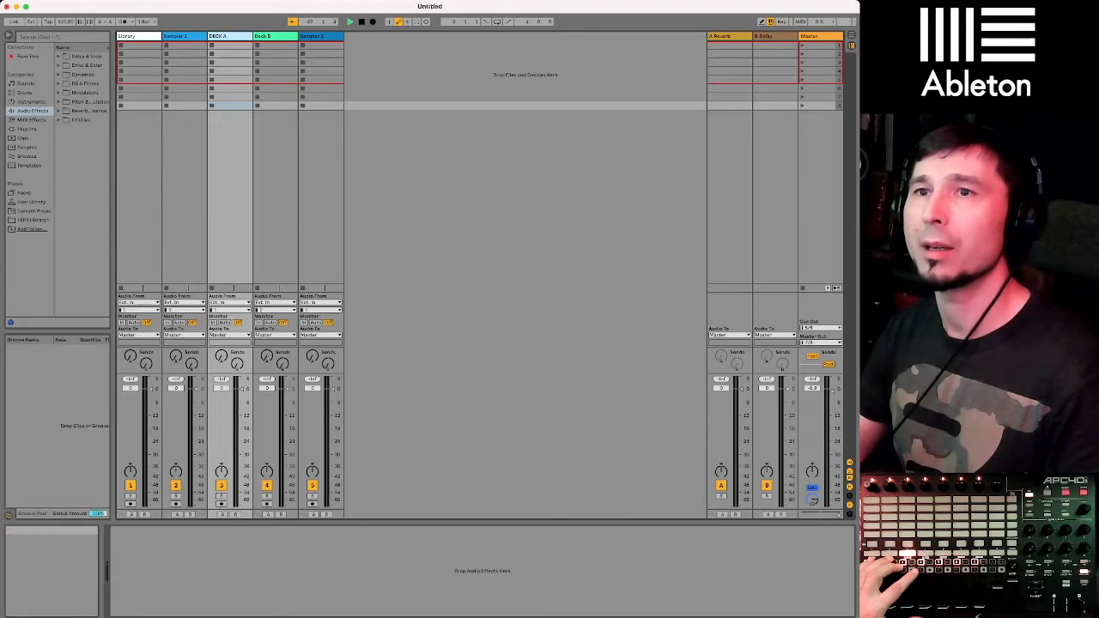
click(280, 514)
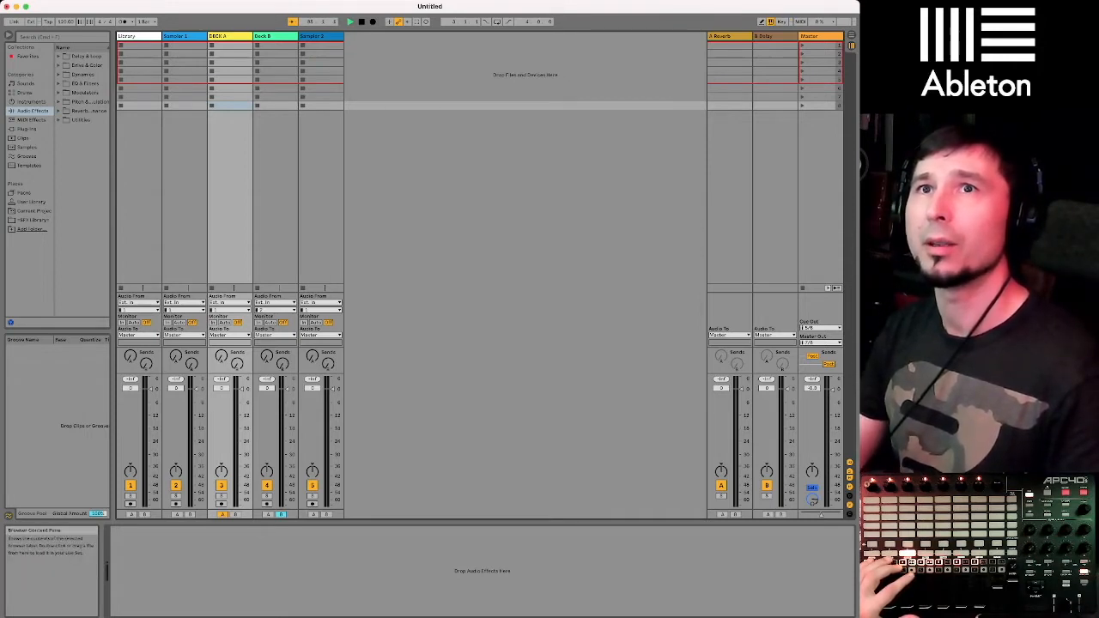
Add an Audio Effect Rack from the Utilities effects to the DECK A track and collapse its chain view.
click(81, 120)
click(58, 120)
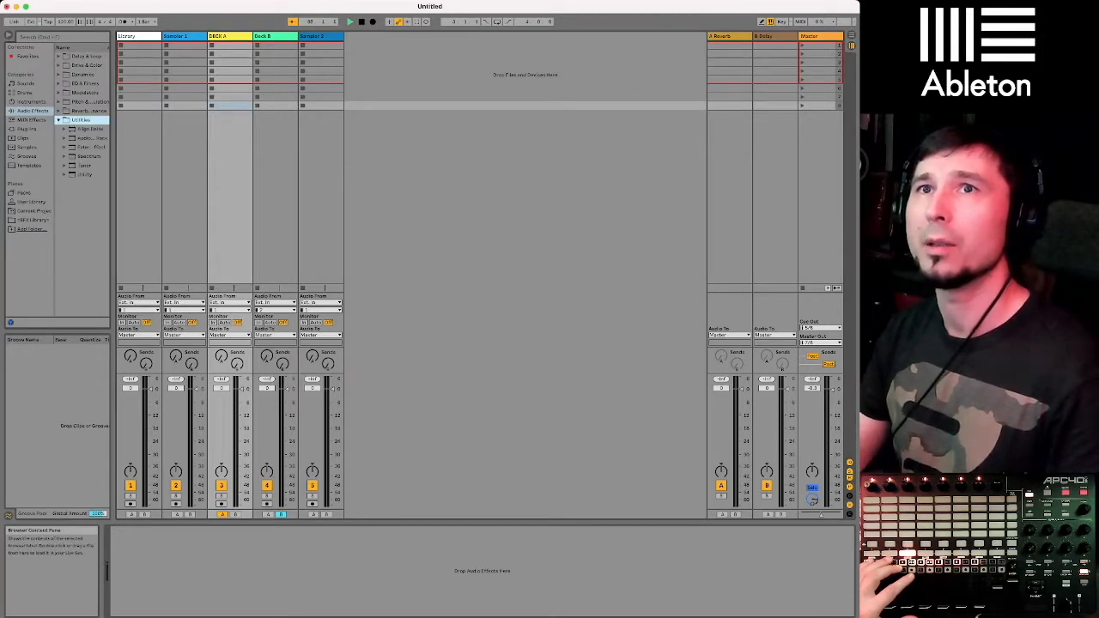
drag(113, 137, 176, 574)
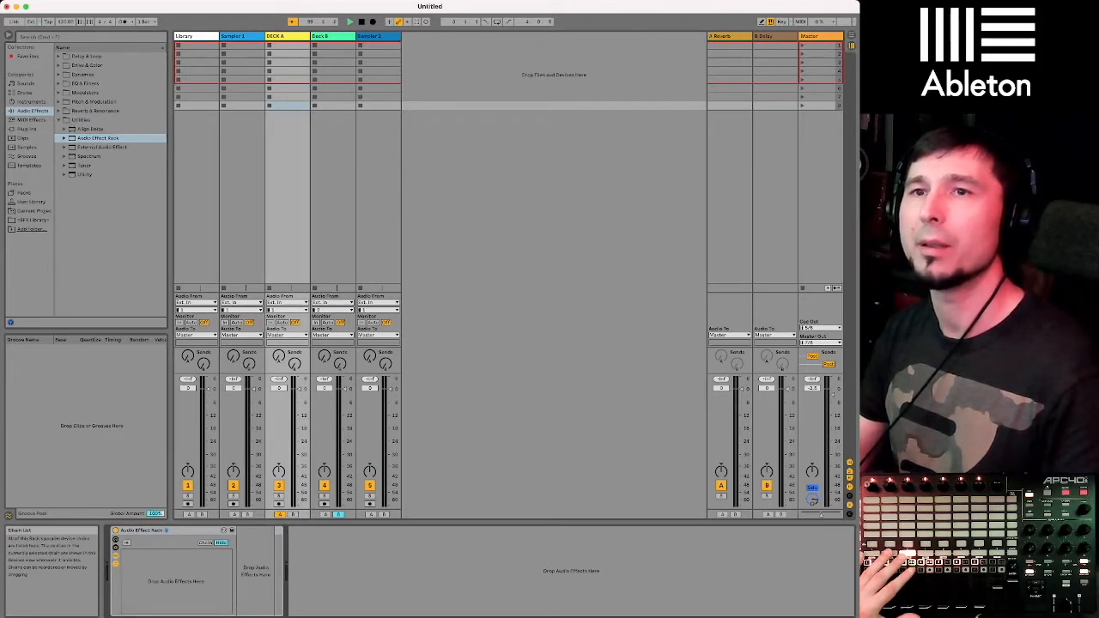
click(115, 547)
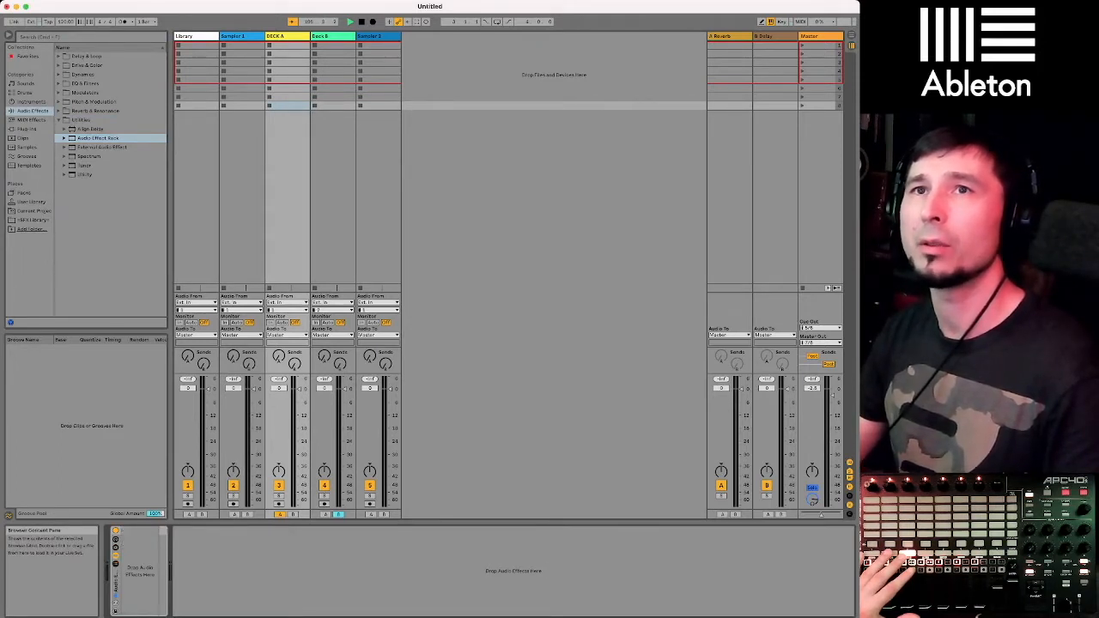
Add a Utility device inside DECK A's Audio Effect Rack and show the rack's macro controls.
click(85, 174)
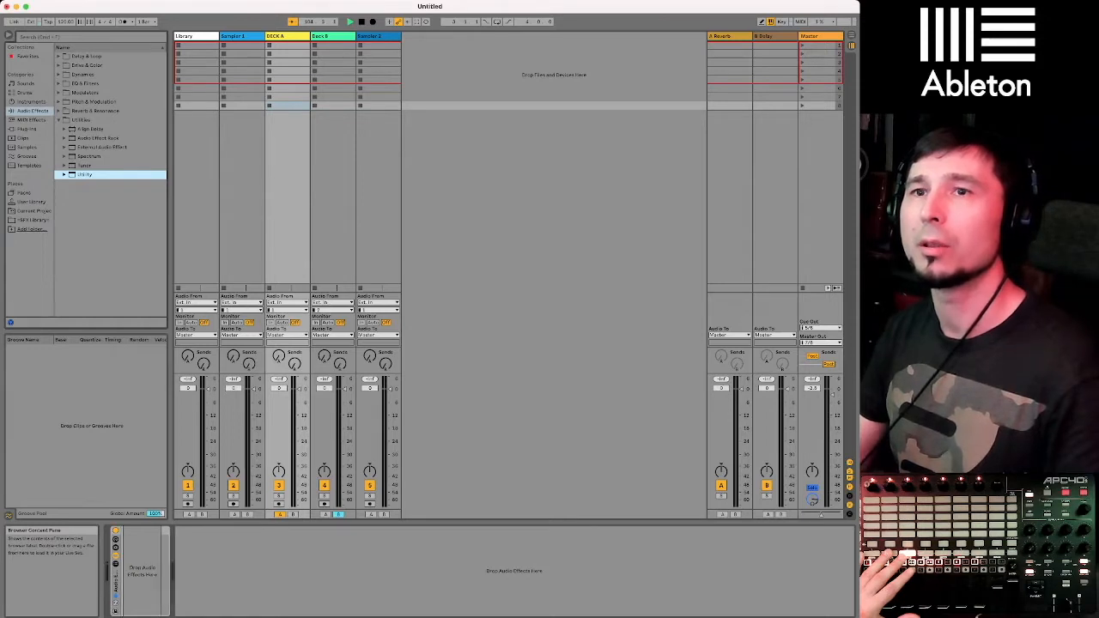
key(Return)
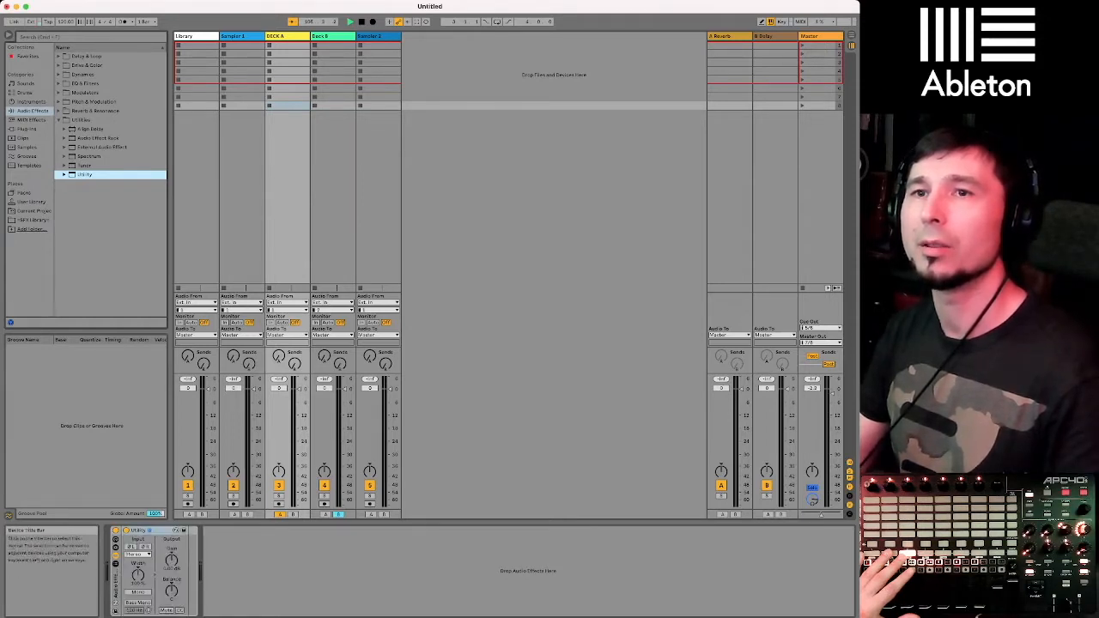
click(115, 564)
click(116, 564)
click(116, 539)
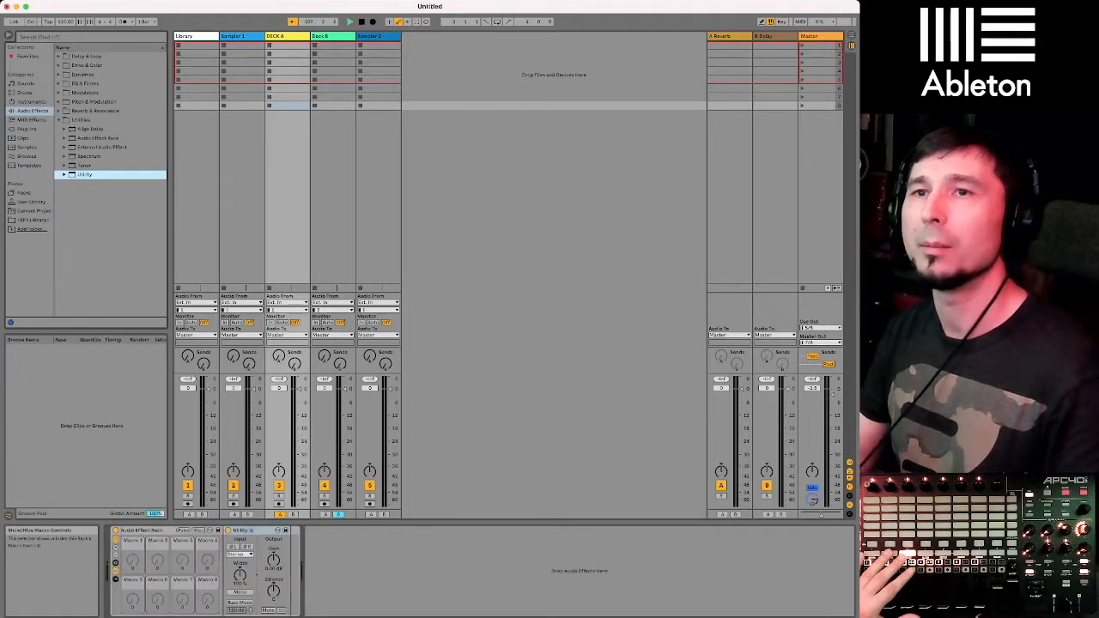
Search the audio effects for "eq" and add EQ Three after Utility in the DECK A rack.
key(super+f)
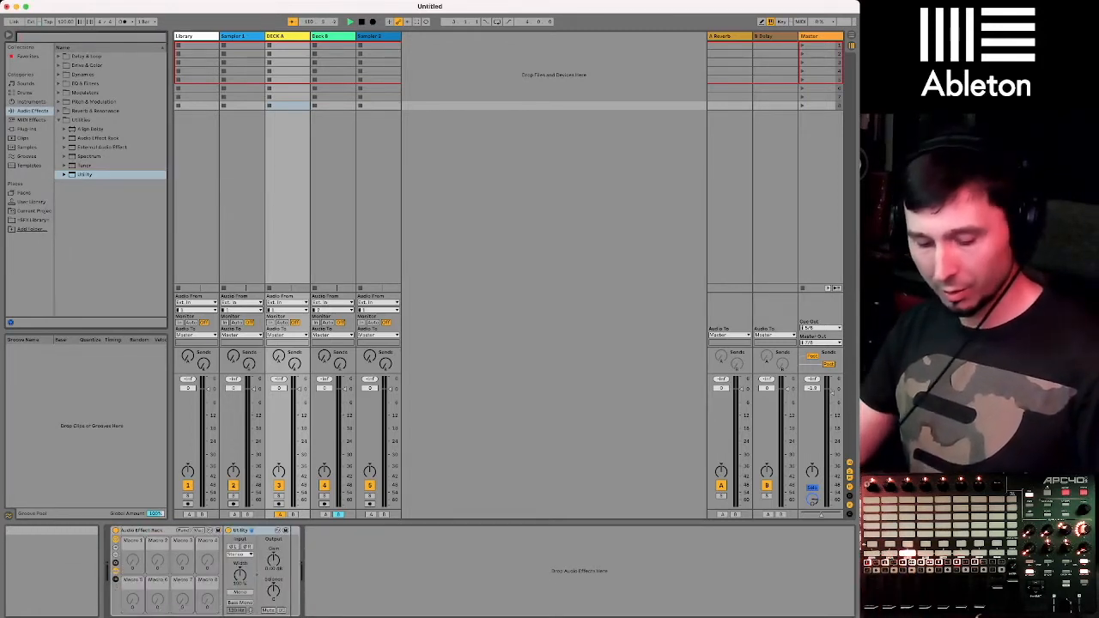
text(eq)
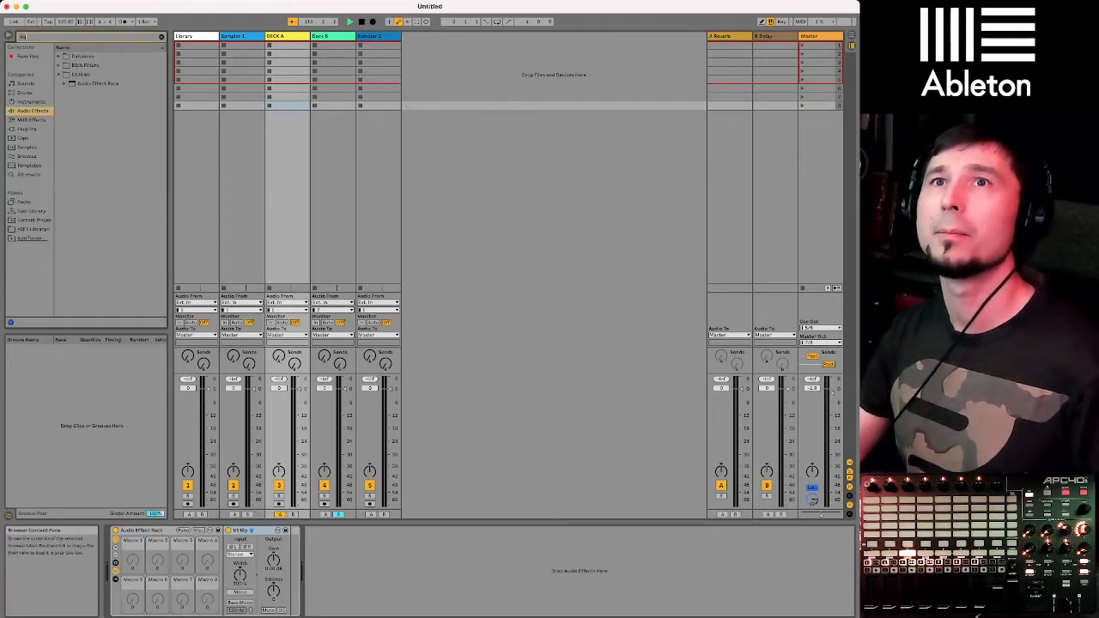
click(88, 102)
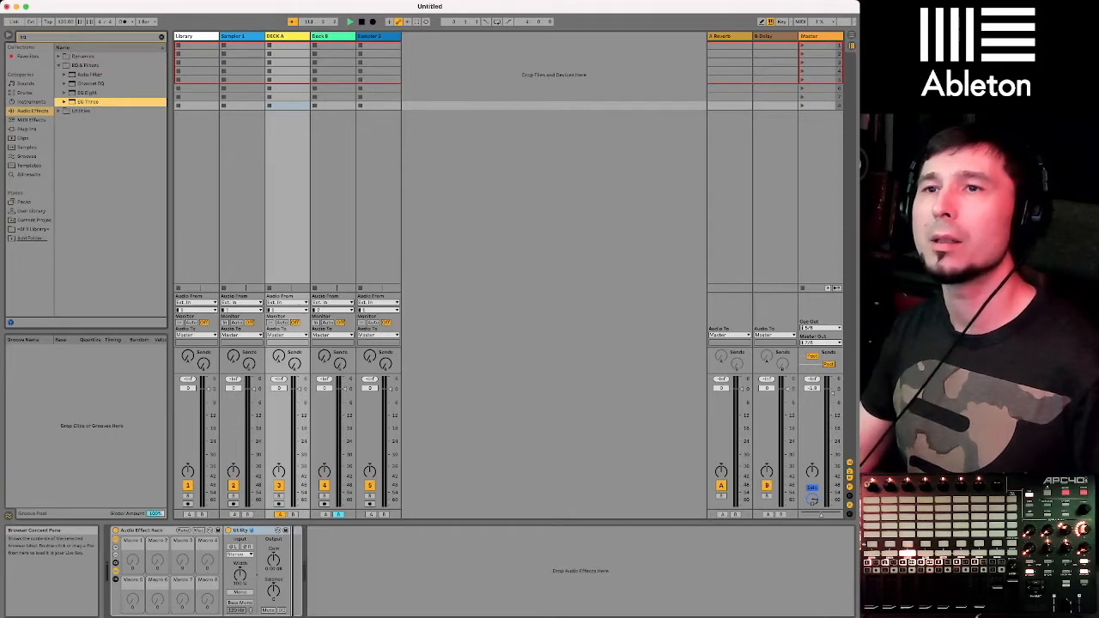
key(Return)
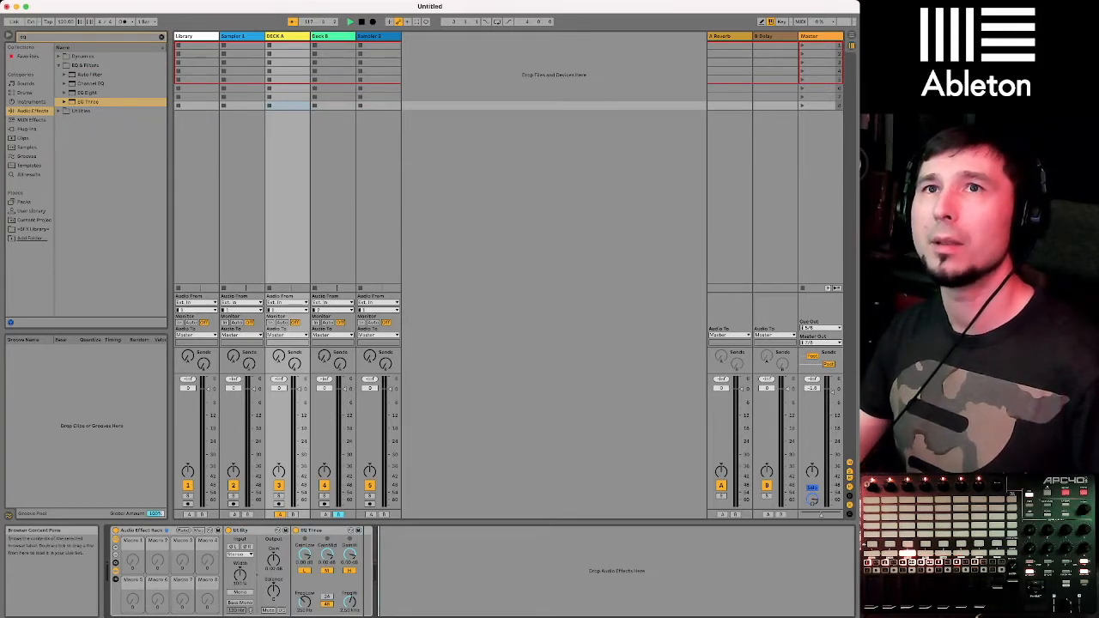
Search the audio effects for "filter" and add Auto Filter after EQ Three in the DECK A rack.
key(super+f)
text(filter)
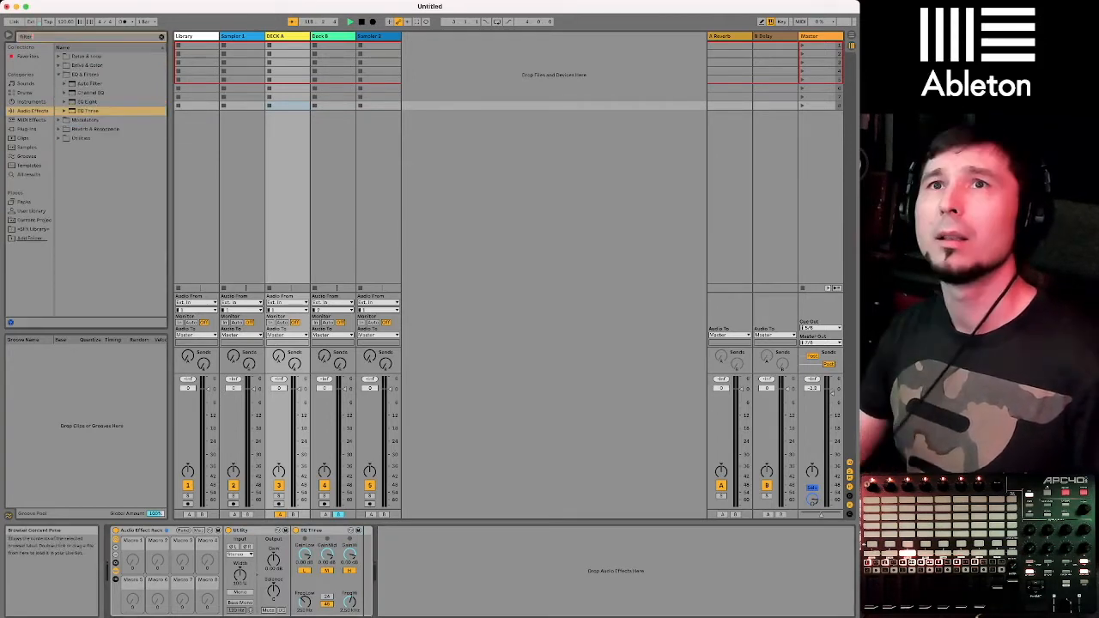
click(89, 83)
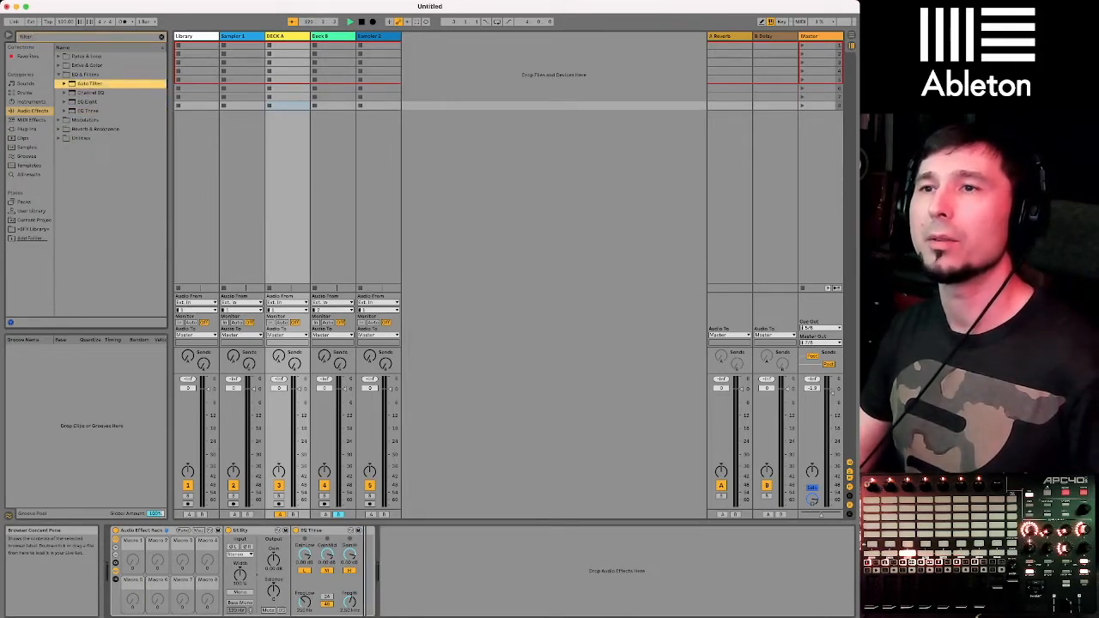
key(Return)
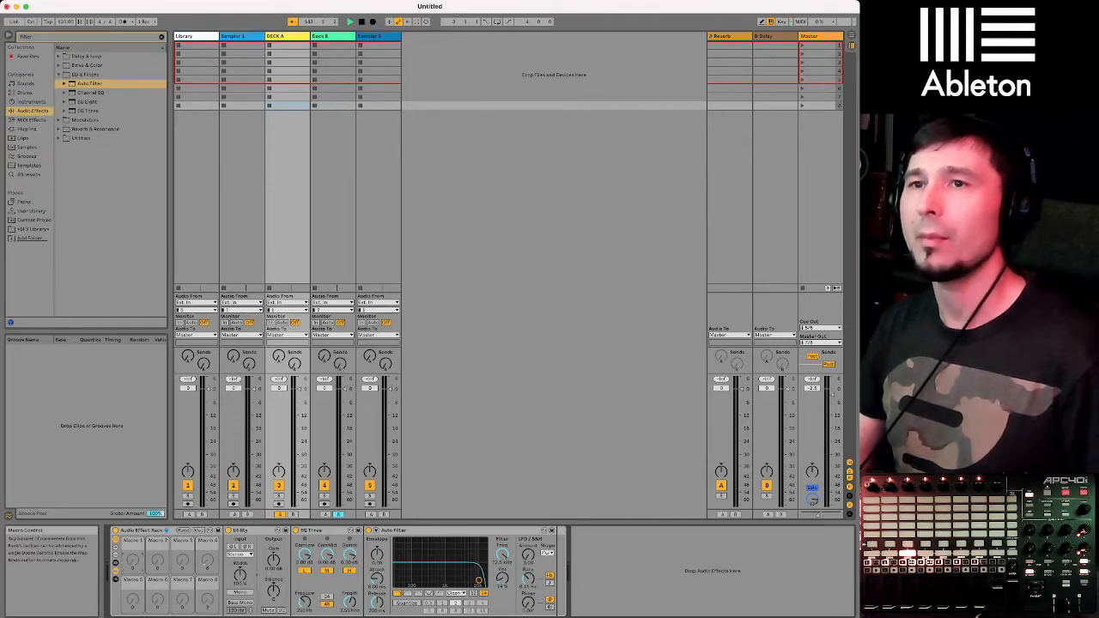
Map the rack's eight macros to Utility Gain and Balance, EQ Three's low, mid and high gains, and Auto Filter Device On, Frequency and Resonance.
click(198, 531)
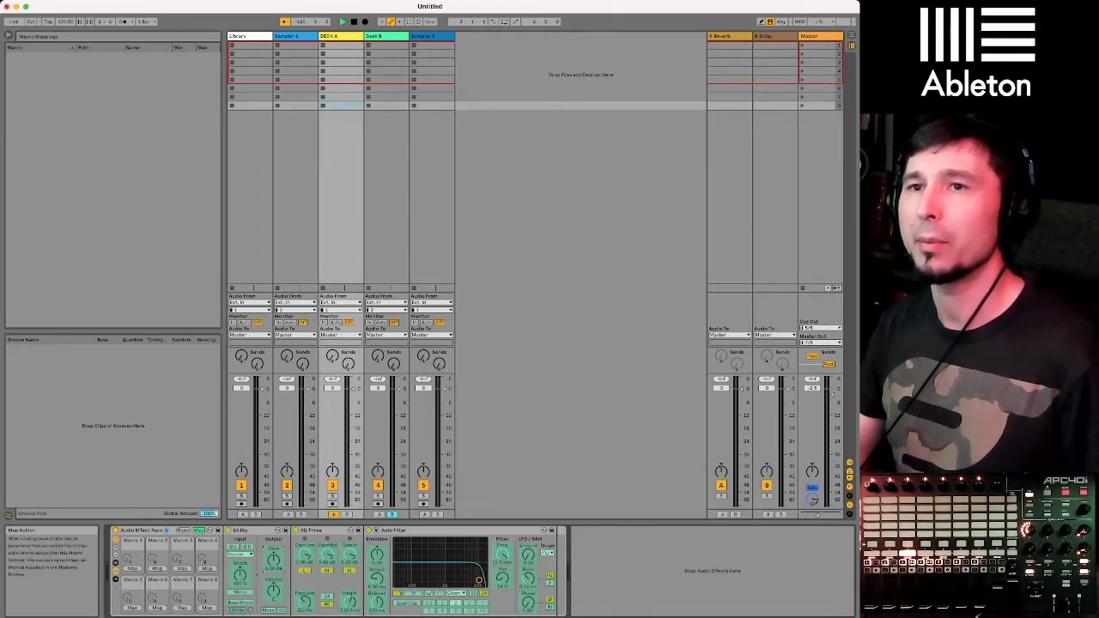
click(132, 569)
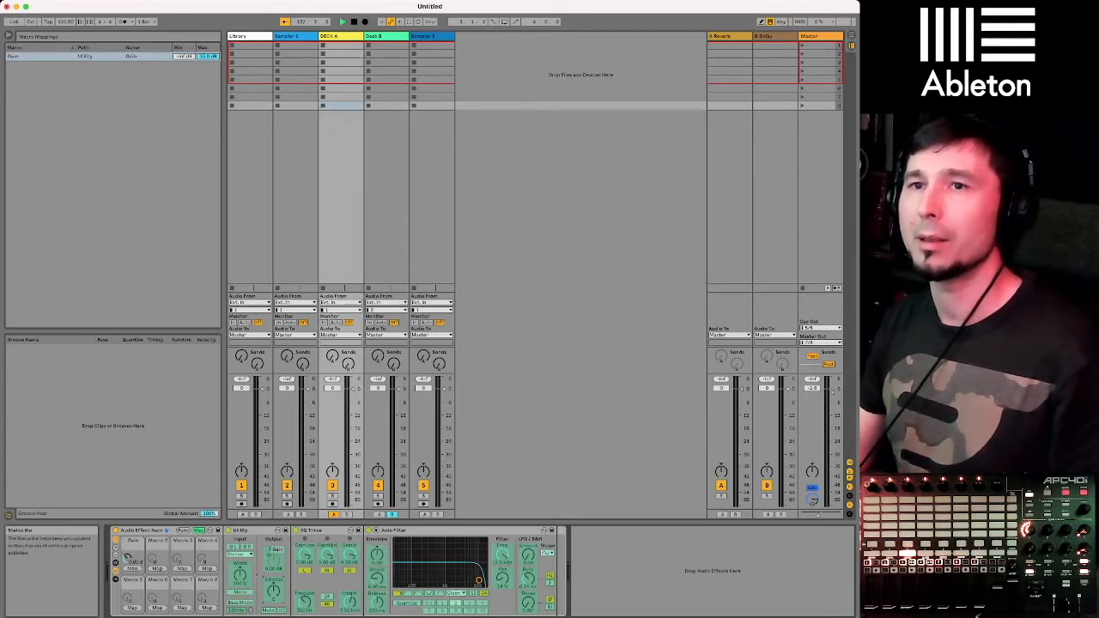
click(133, 607)
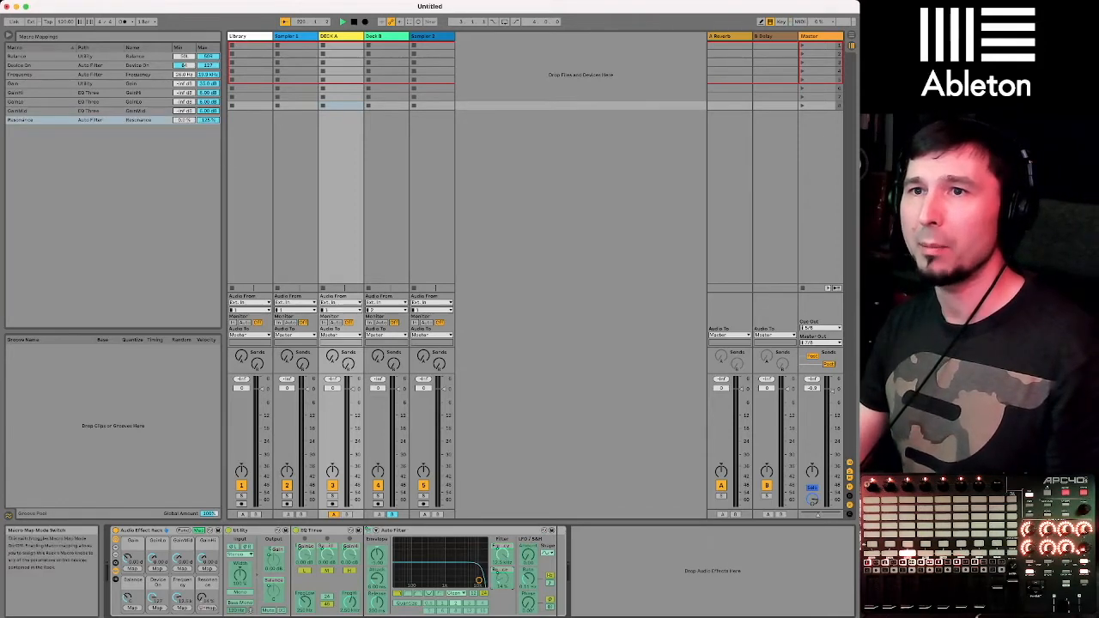
Finish the macro mapping, select DECK A's Audio Effect Rack, and check the Deck B and DECK A device chains.
click(200, 531)
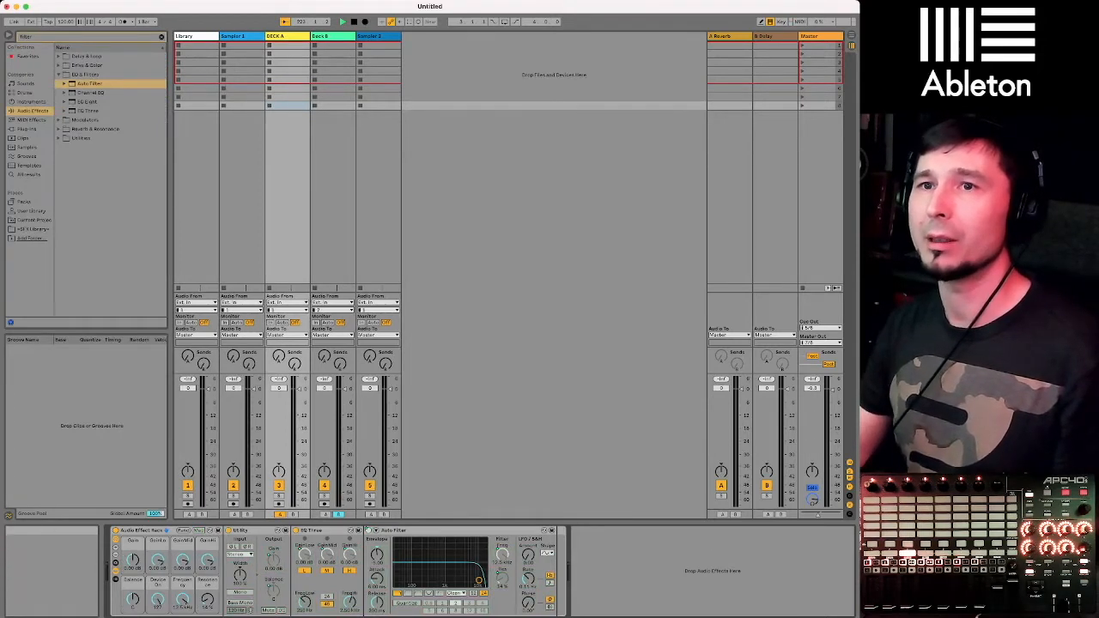
click(143, 530)
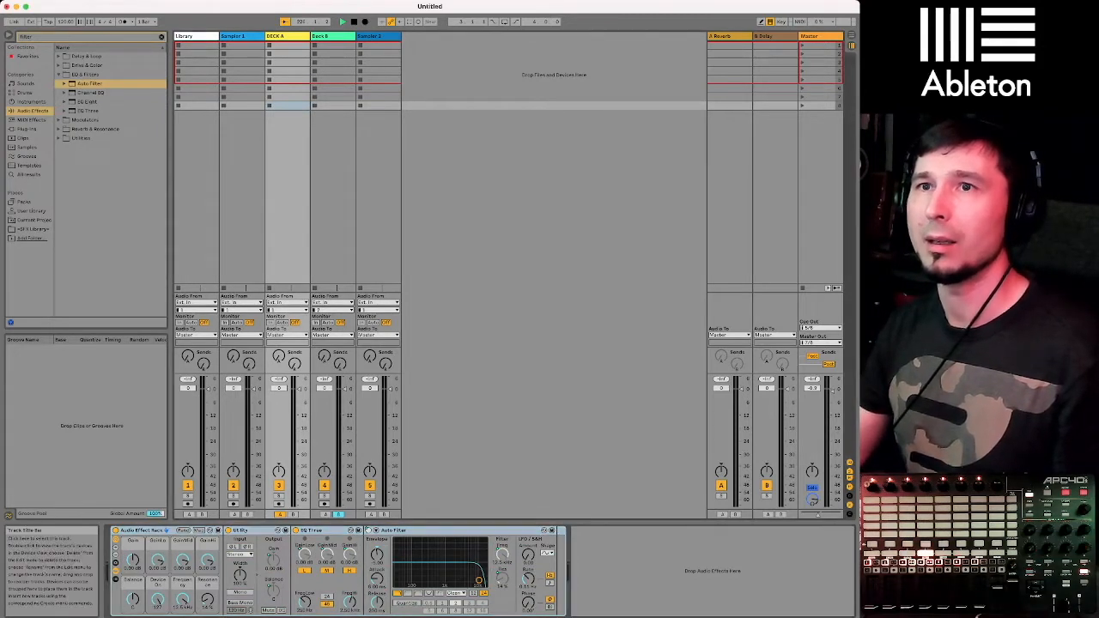
click(327, 36)
click(286, 36)
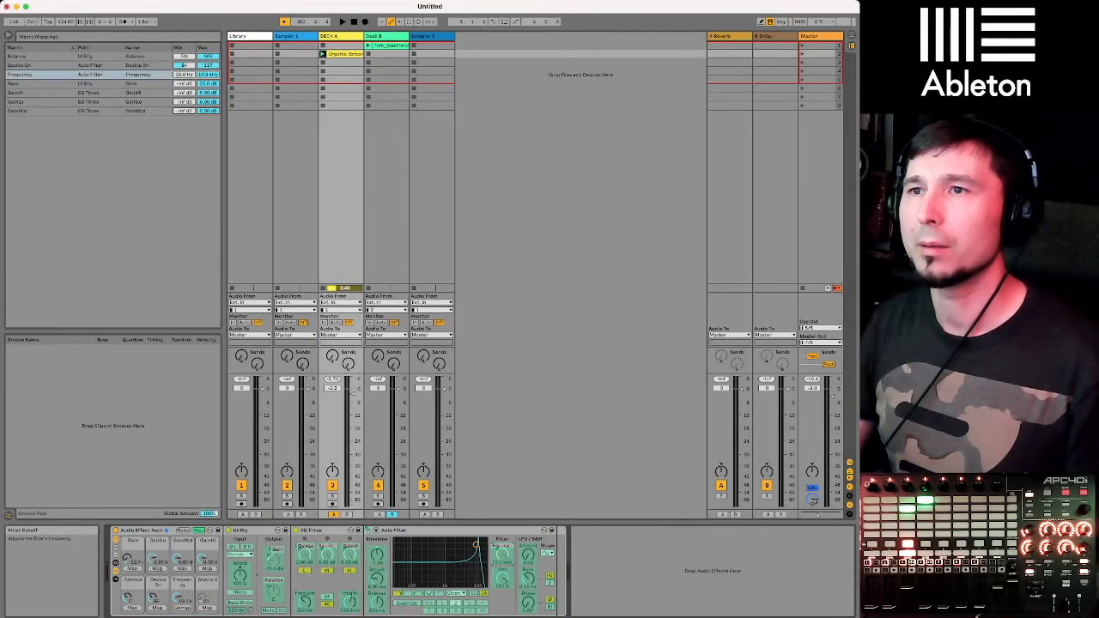
Remap the rack's last two macros so Macro 7 controls Auto Filter Resonance and Macro 8 controls Auto Filter Frequency, and finish mapping.
key(Delete)
click(207, 608)
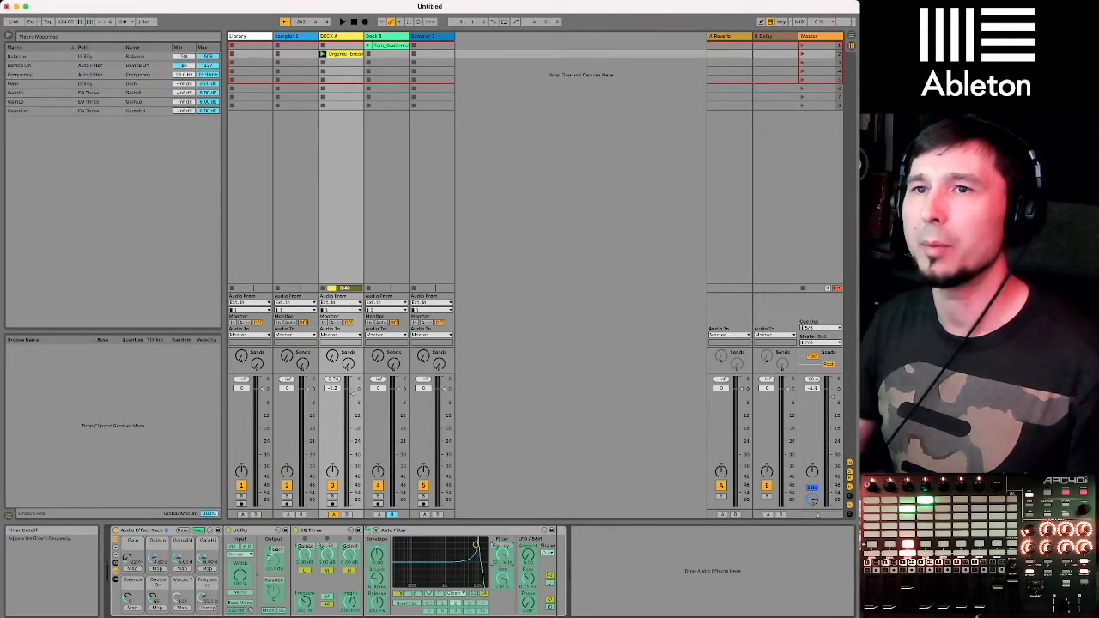
click(207, 608)
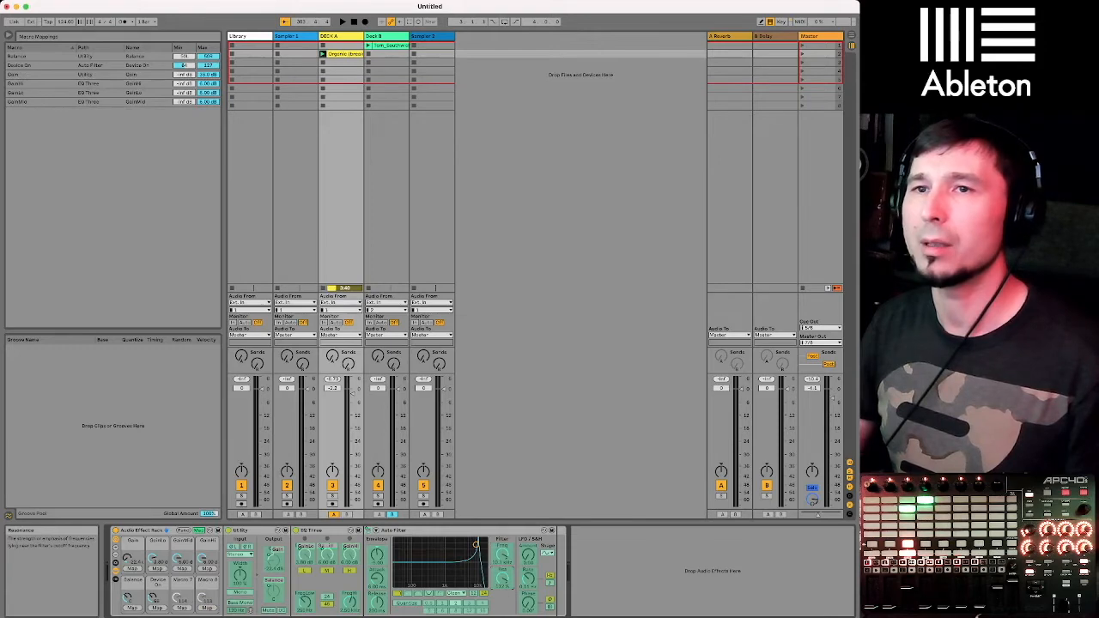
click(182, 608)
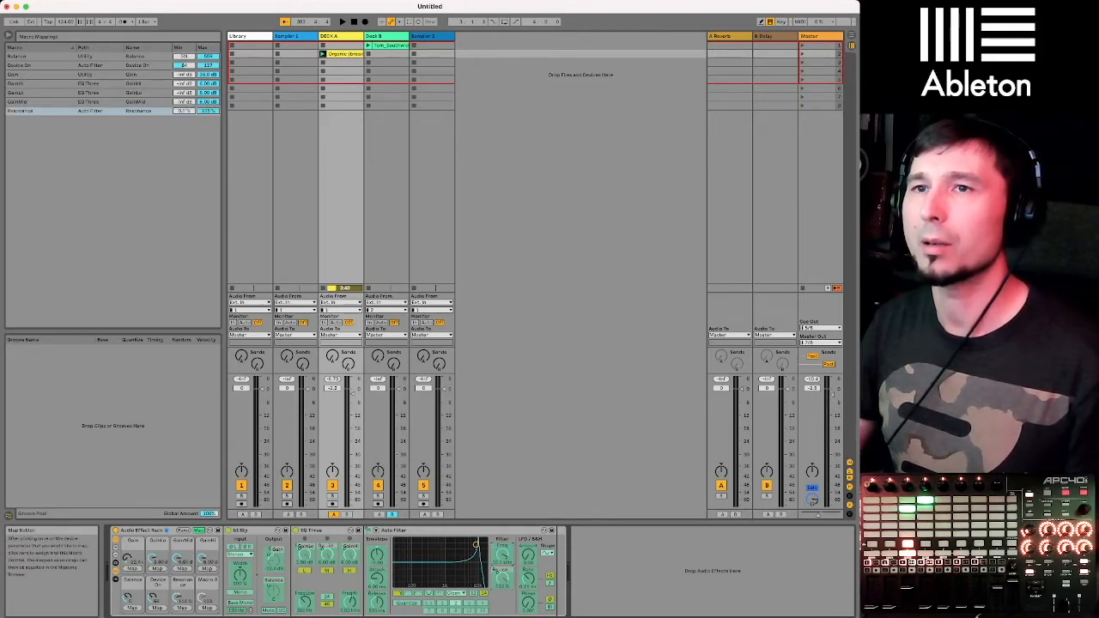
click(206, 608)
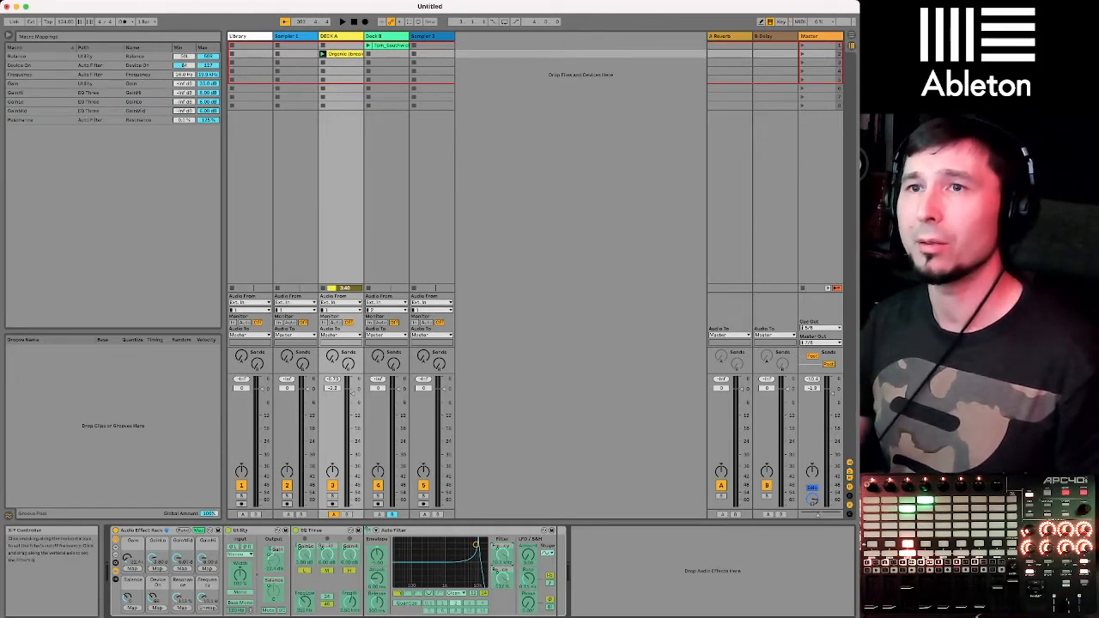
click(438, 530)
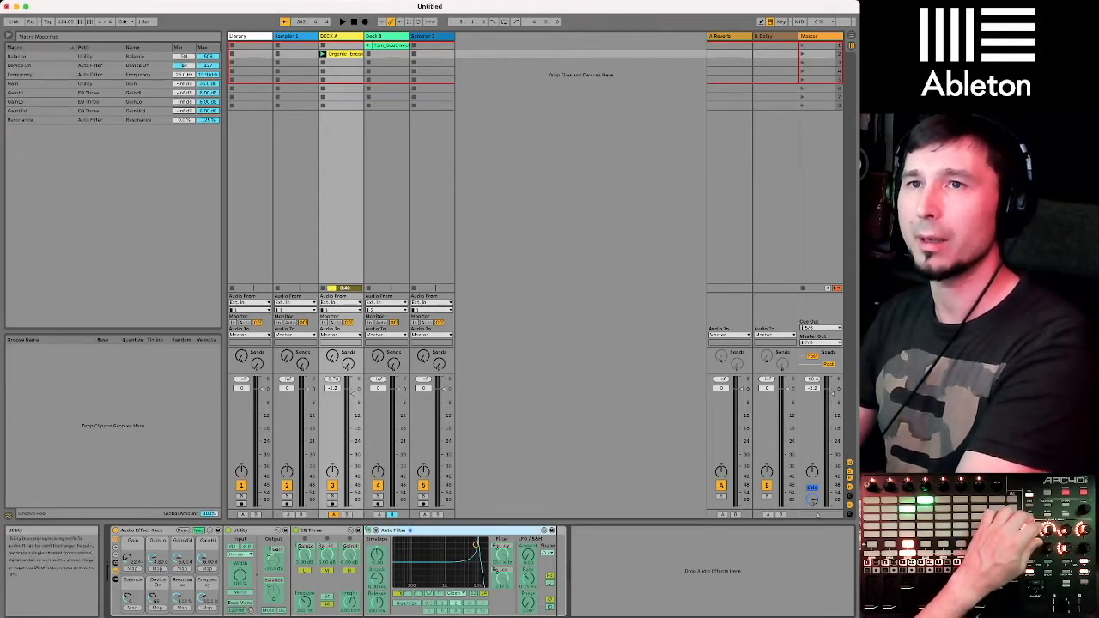
click(199, 531)
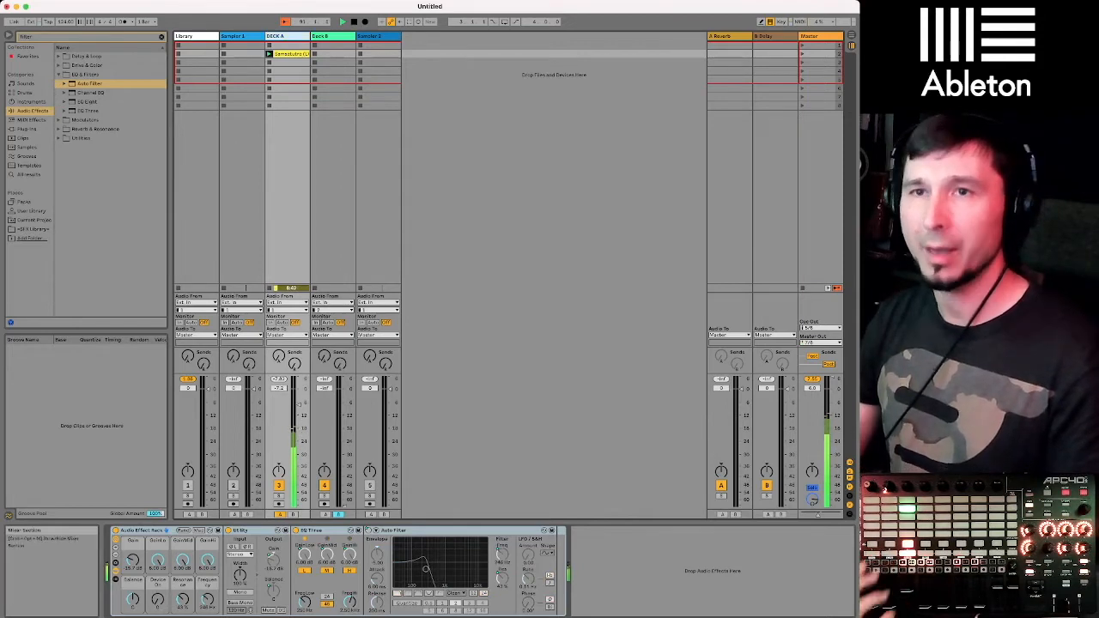
Copy DECK A's Audio Effect Rack and paste it onto the Deck B track.
click(142, 530)
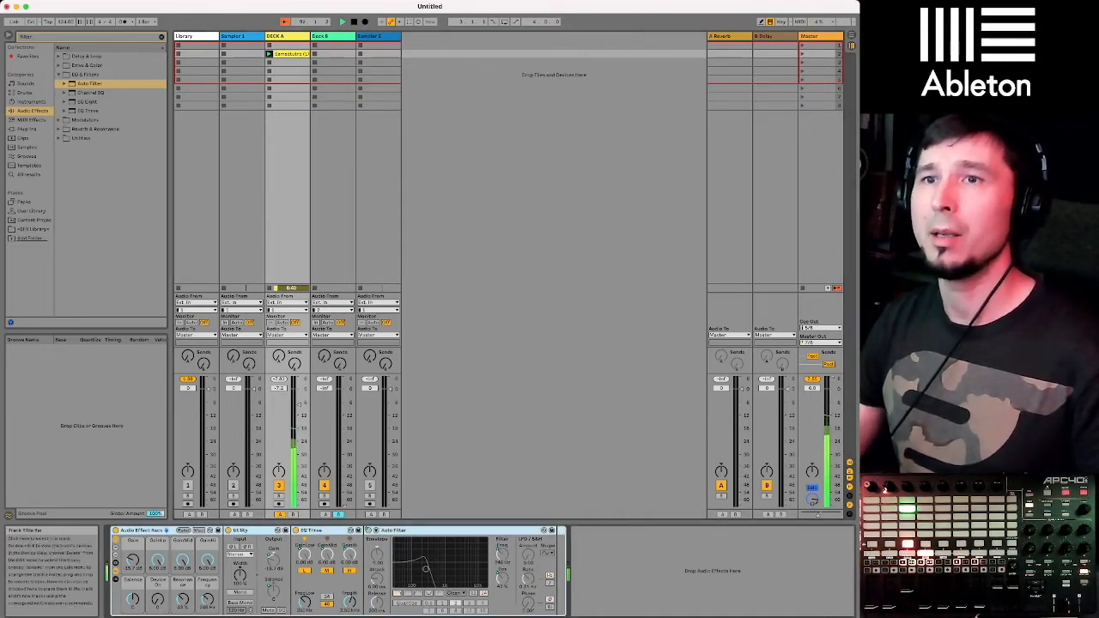
click(326, 36)
key(ctrl+v)
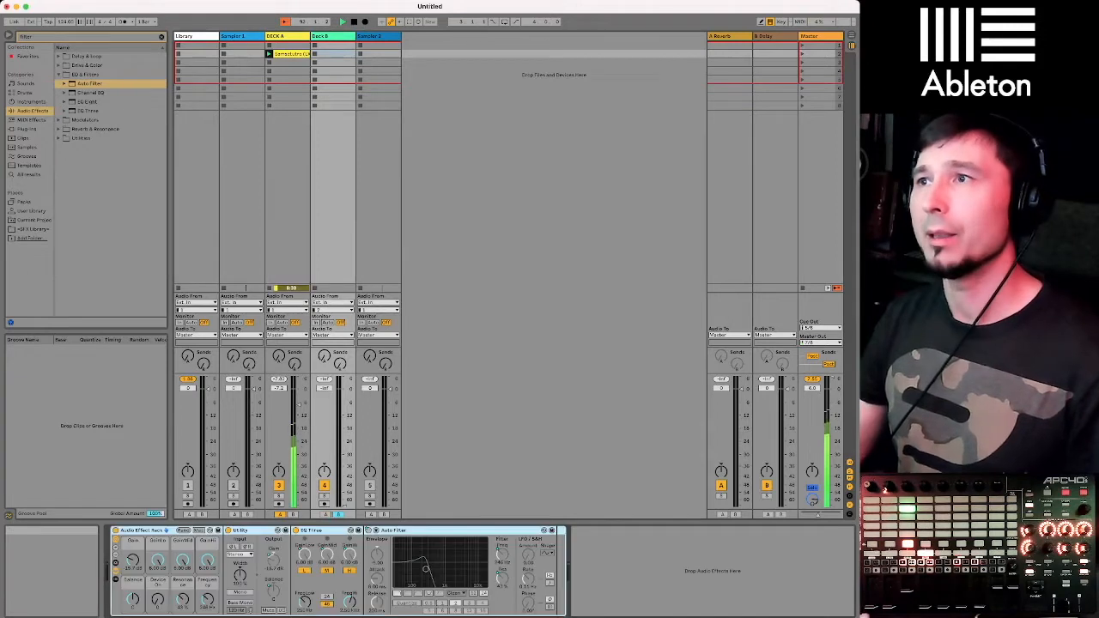
Switch to the music files and load the Demasutra (Original) track into Deck B's third clip slot.
key(super+Tab)
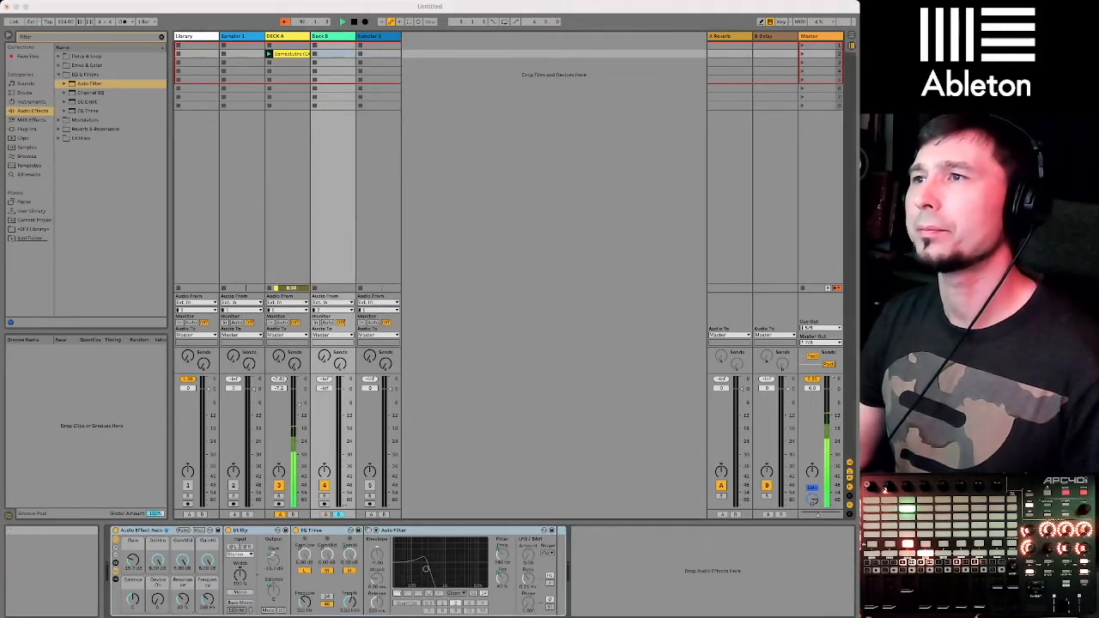
drag(419, 113, 319, 62)
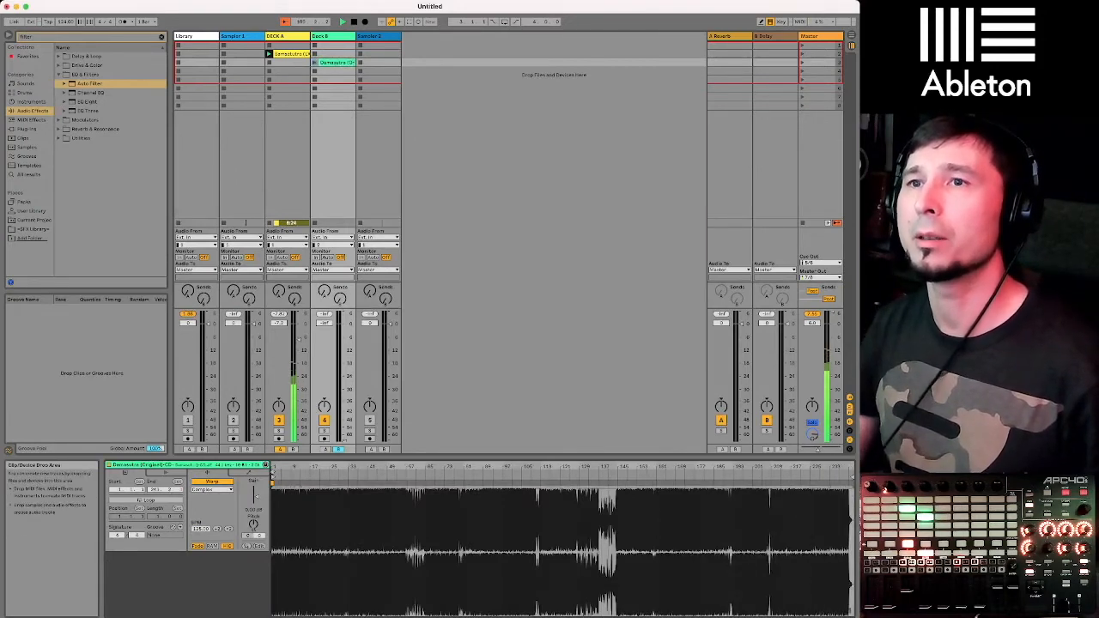
Examine the start of the Deck B clip's waveform to check how its start marker lines up with the first beat.
drag(273, 469, 302, 471)
mouse_move(628, 469)
mouse_down()
mouse_move(629, 500)
mouse_move(635, 459)
mouse_up()
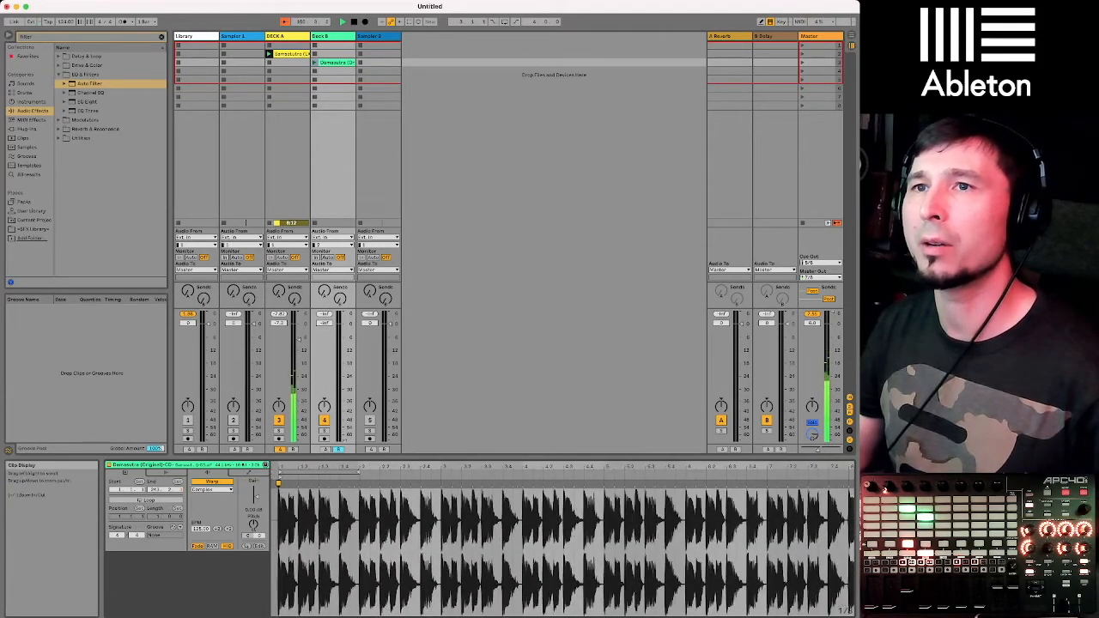
drag(274, 468, 274, 498)
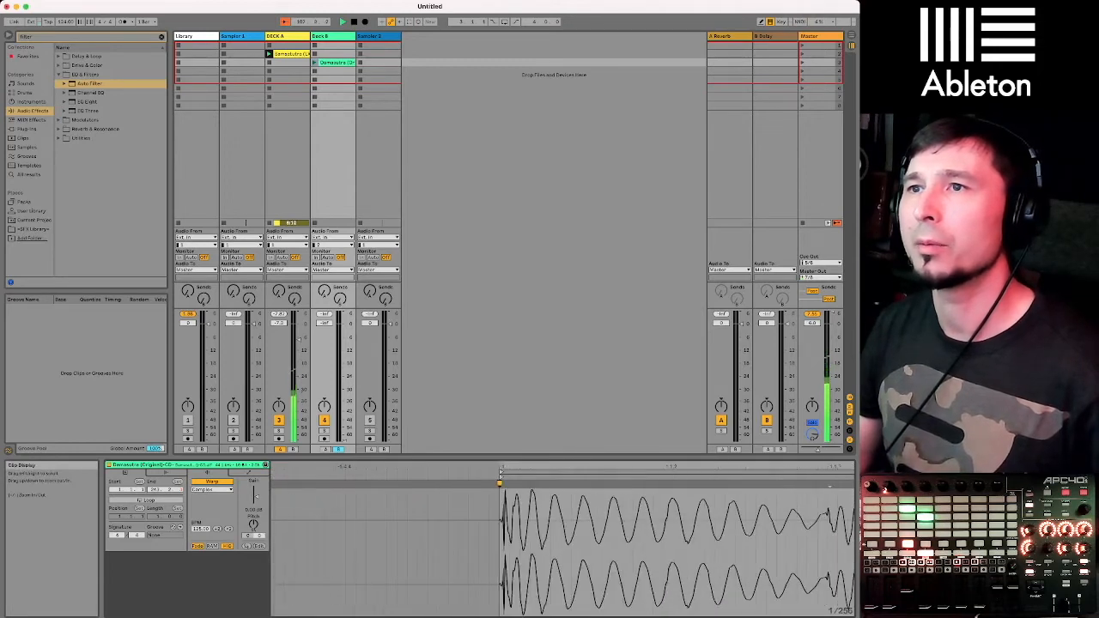
scroll(504, 540, up, 8)
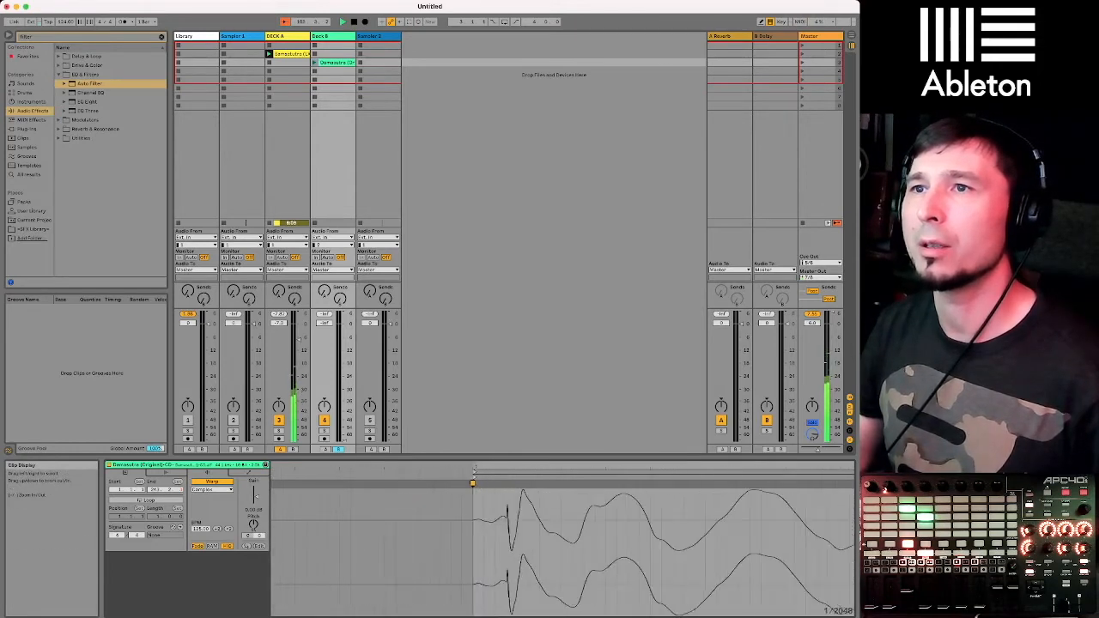
mouse_move(472, 483)
mouse_down()
mouse_move(440, 483)
mouse_move(453, 463)
mouse_move(411, 421)
mouse_move(311, 378)
mouse_move(277, 326)
mouse_up()
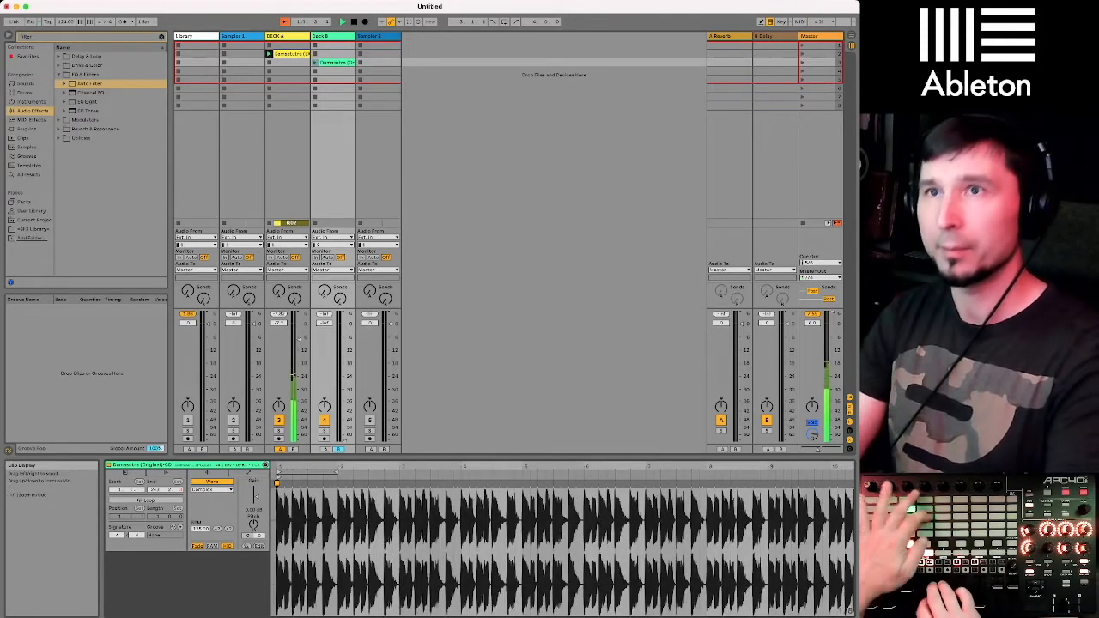